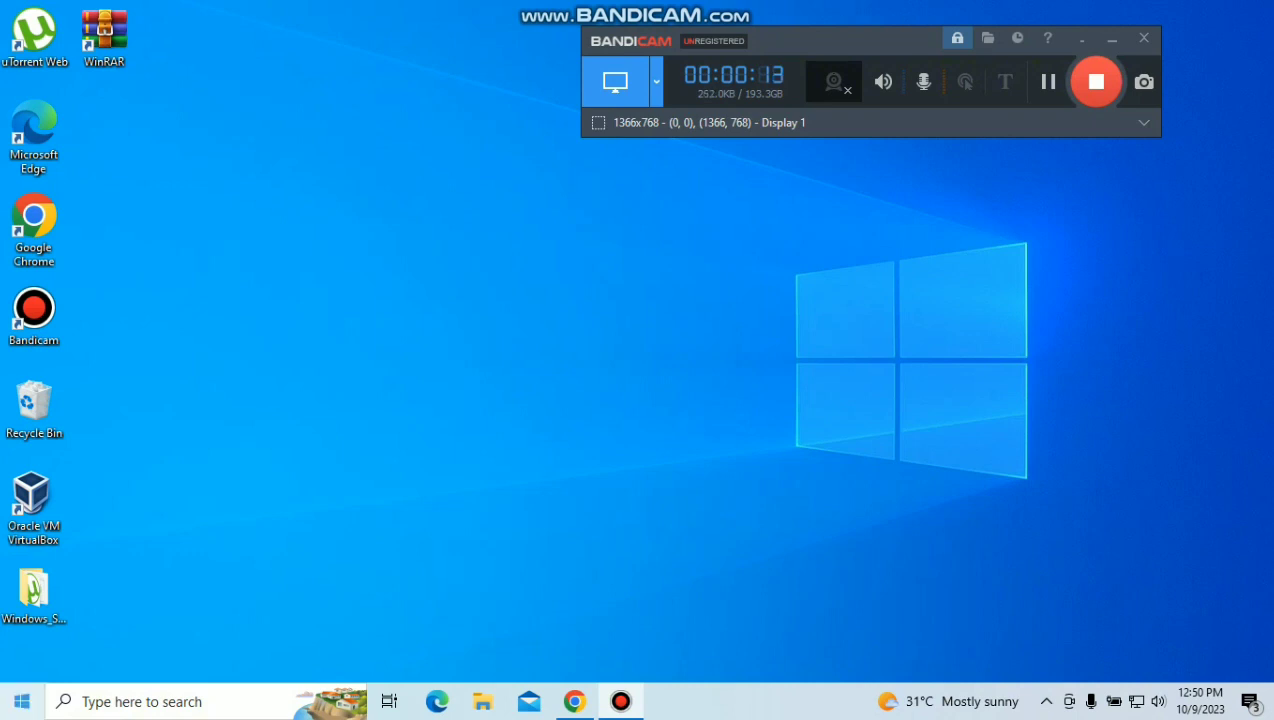
Step: Put the Windows Server 2008 R2 download beside VirtualBox, refresh the desktop, and run VirtualBox as administrator
left_click_drag(33, 500, 240, 40)
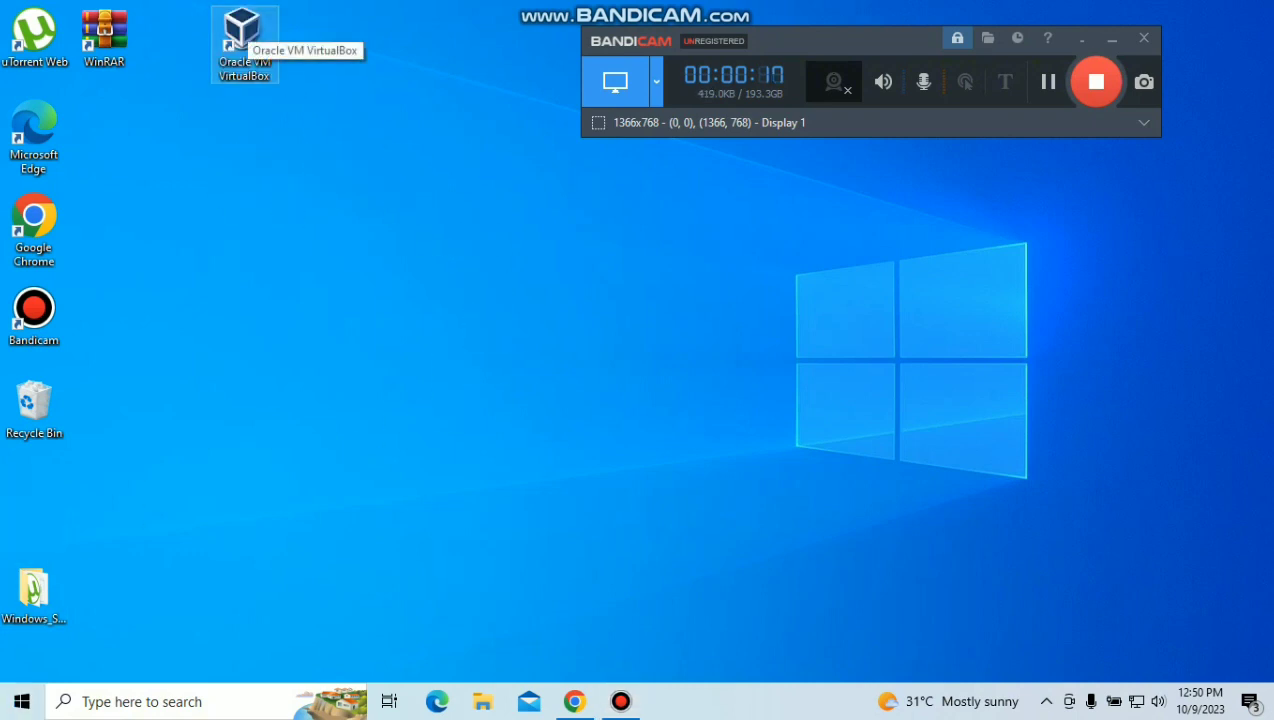
left_click_drag(33, 590, 386, 47)
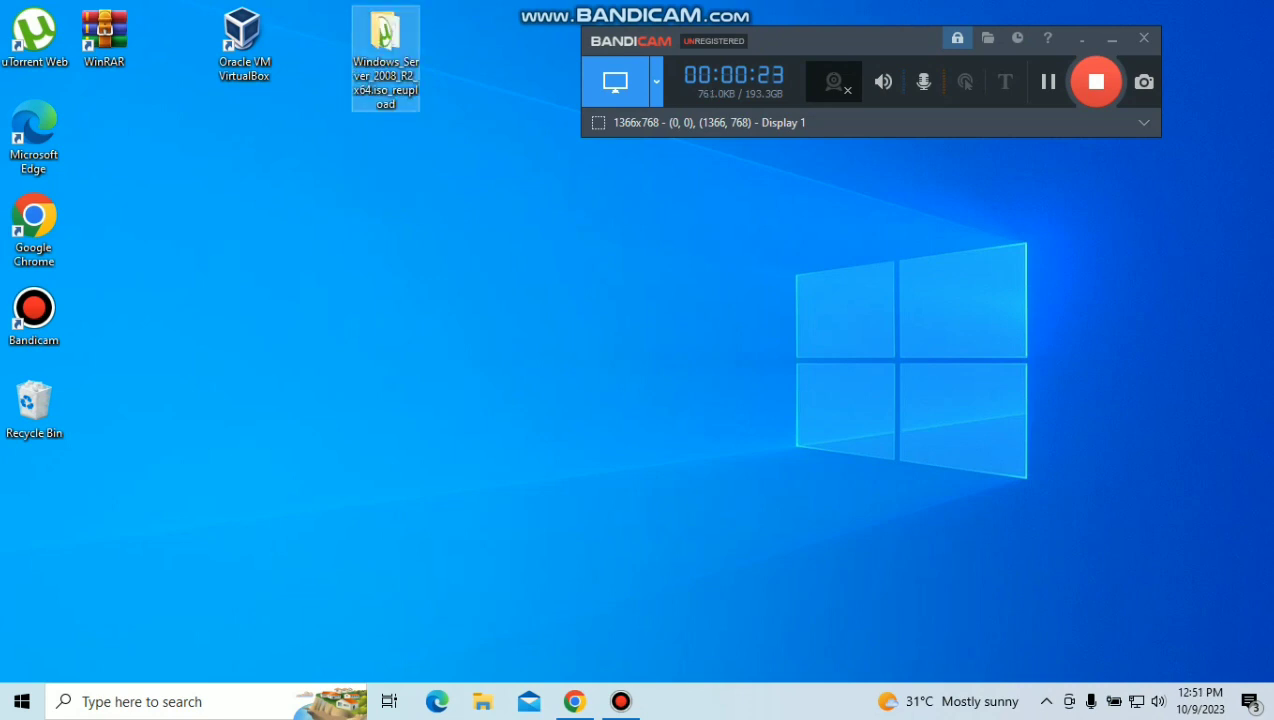
right_click(494, 331)
left_click(597, 384)
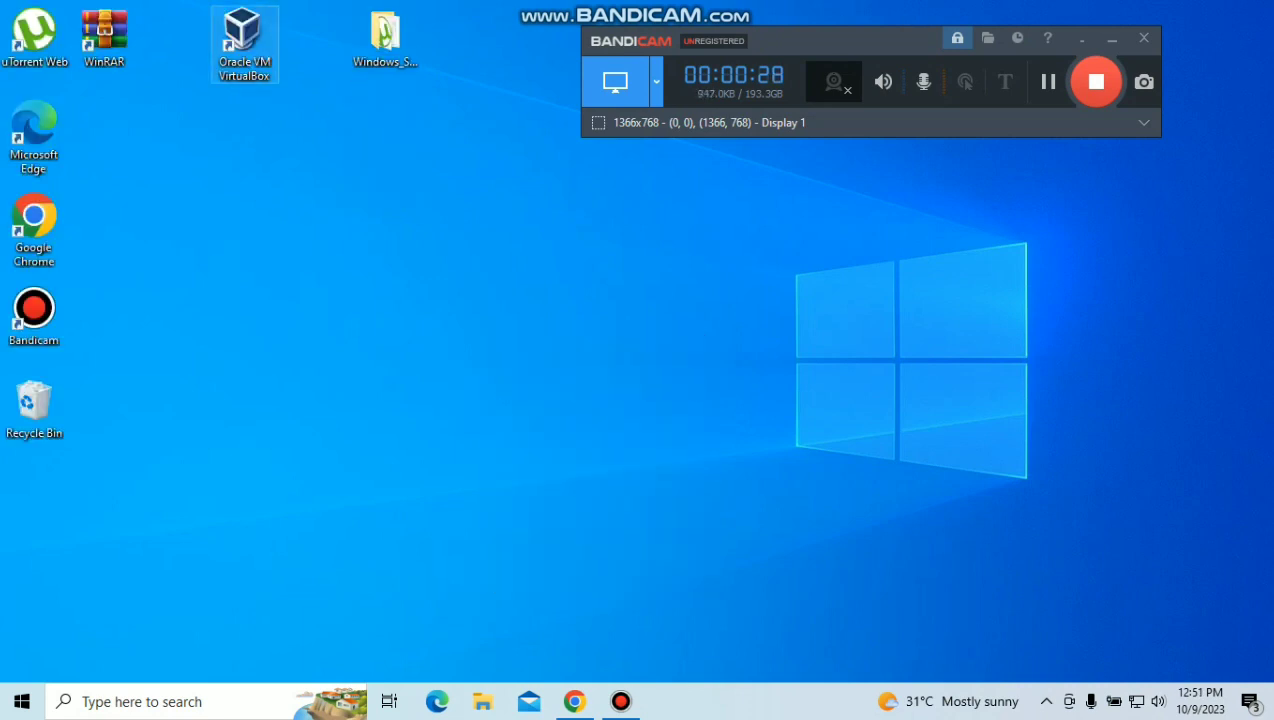
right_click(245, 38)
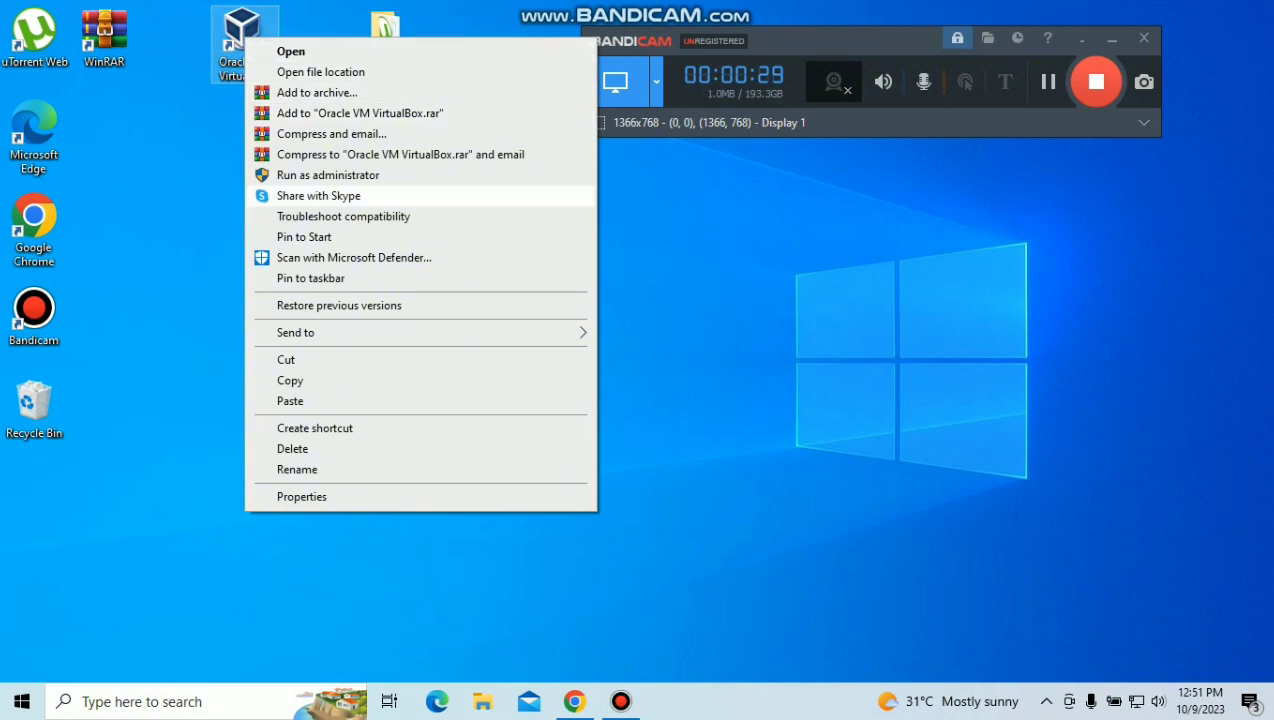
left_click(328, 175)
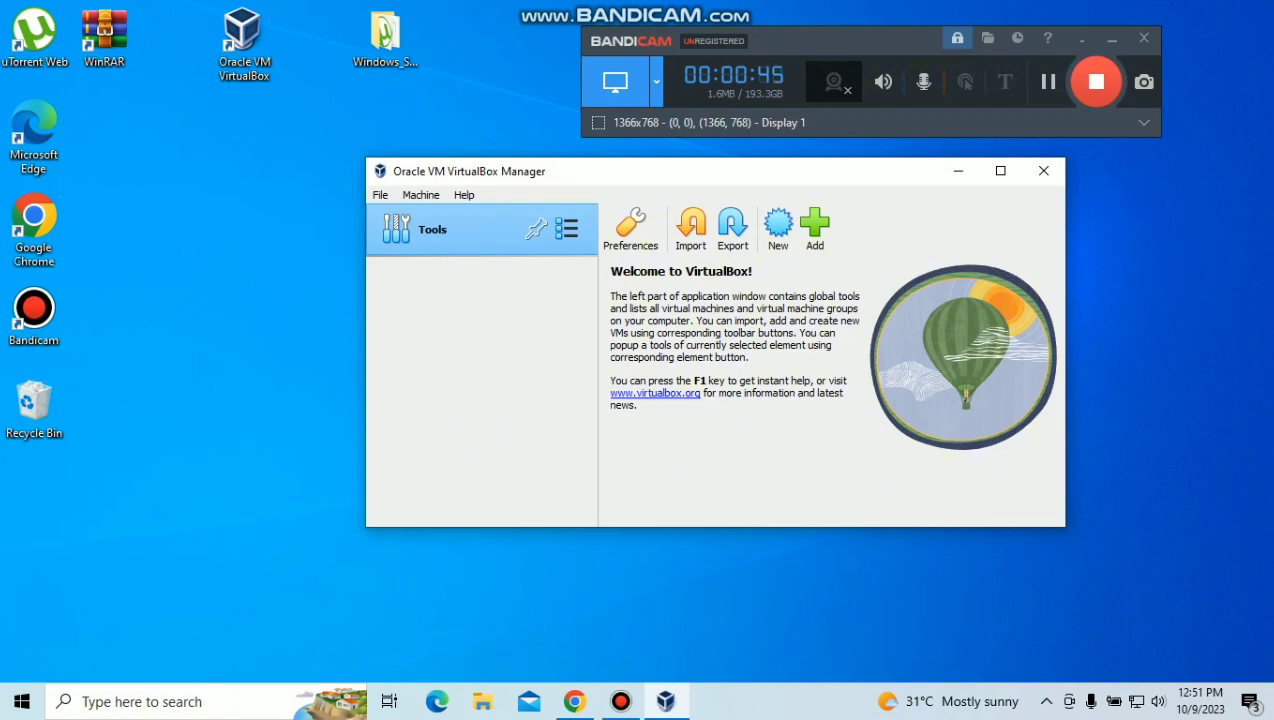
Step: Start a new virtual machine named 'windows version 2008', detected as Windows 2008 (64-bit)
left_click(778, 225)
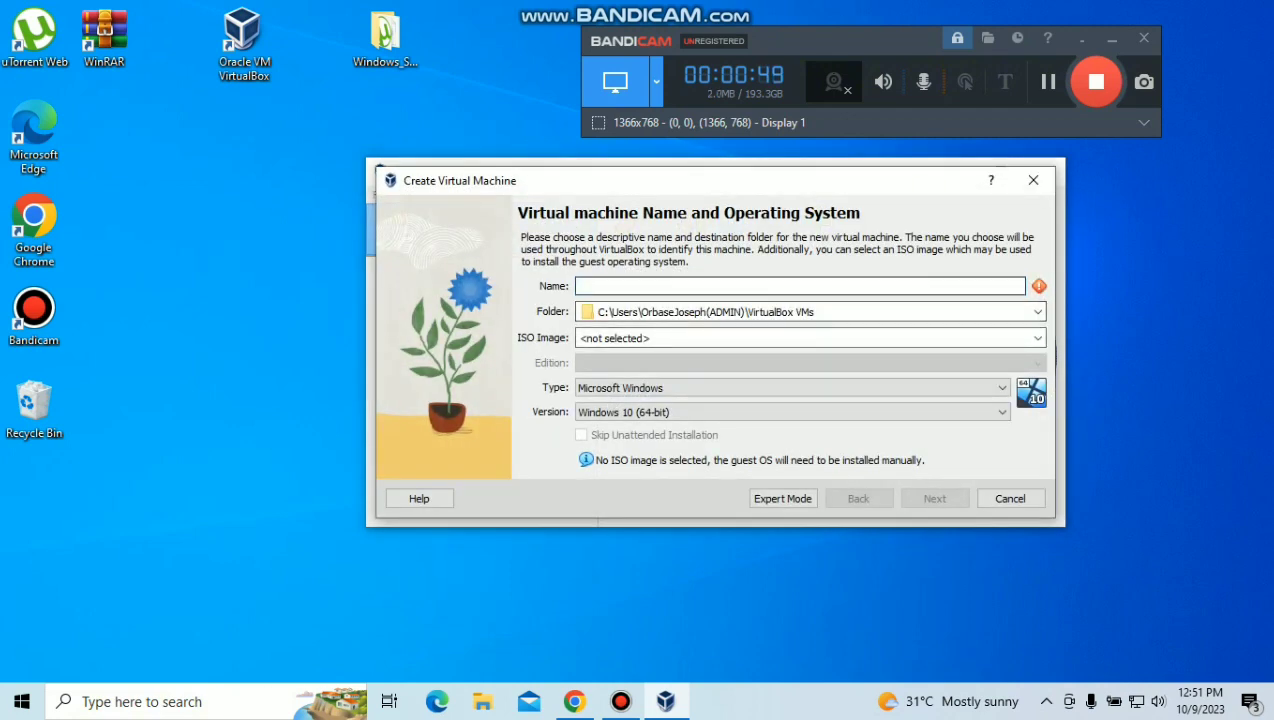
type("w")
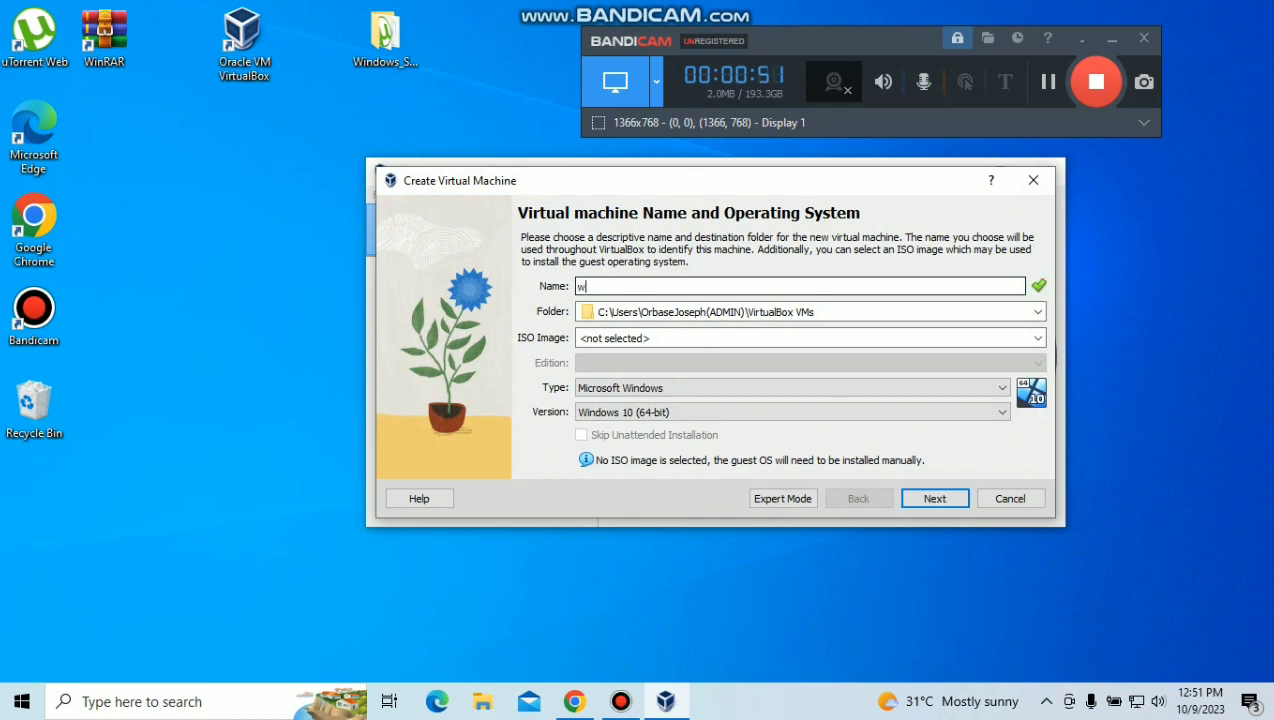
type("indows version 2008")
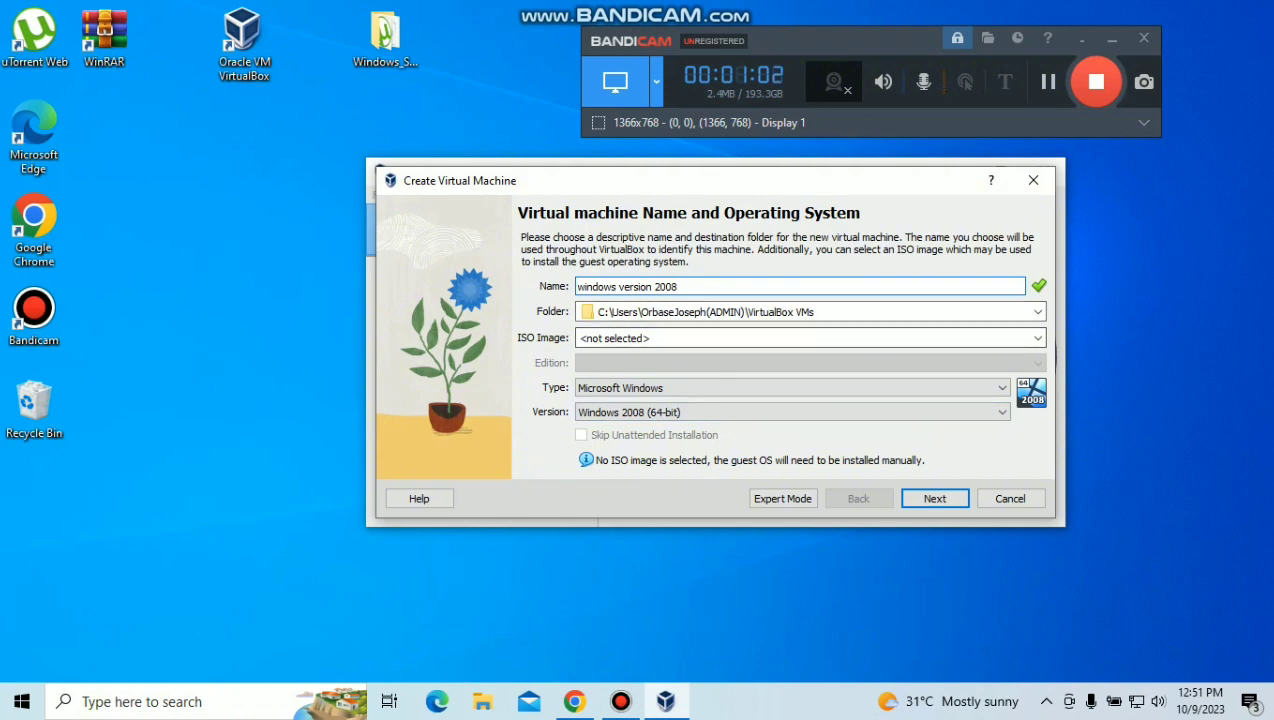
left_click(1038, 338)
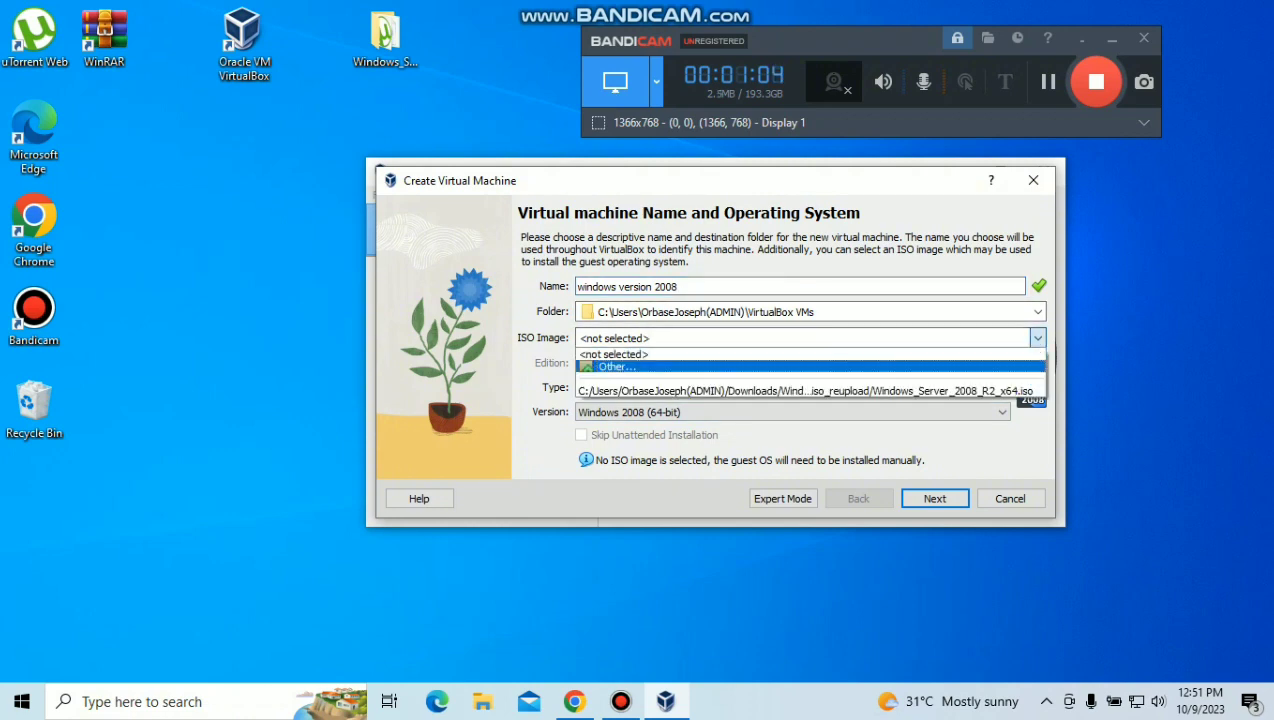
Step: Attach Windows_Server_2008_R2_x64.iso from the Downloads reupload folder as the installation image
left_click(615, 370)
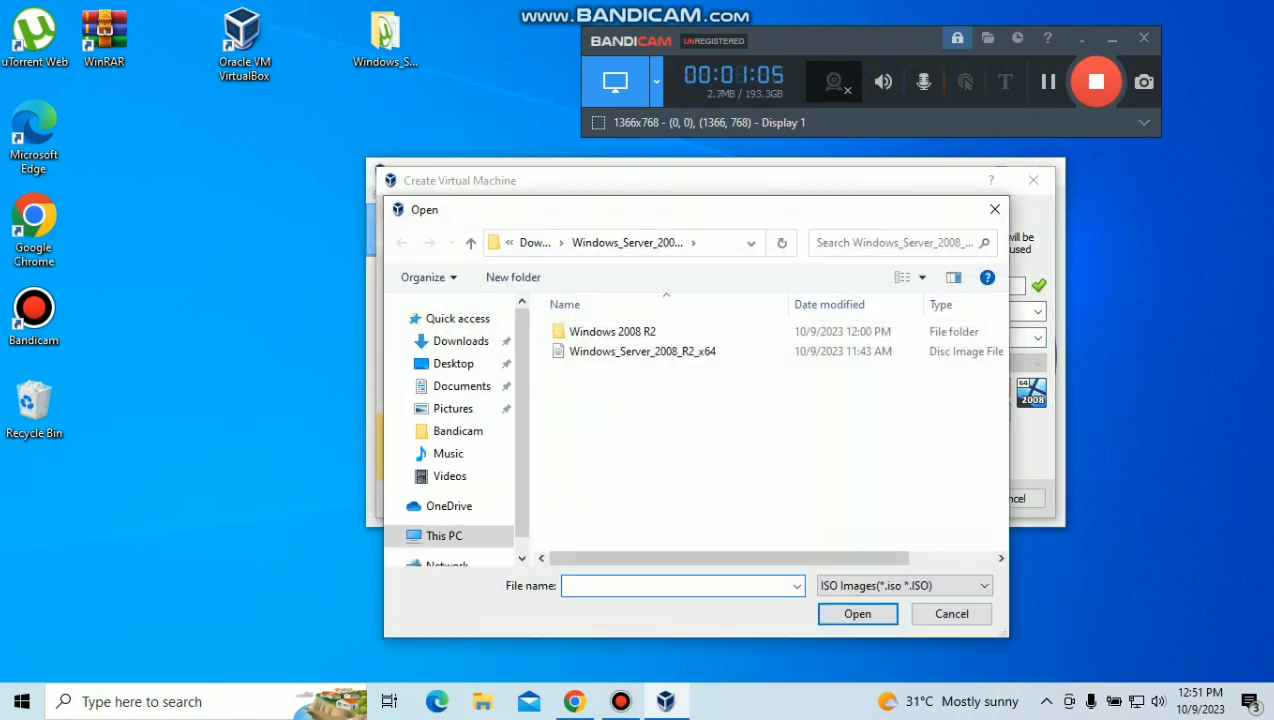
left_click(444, 536)
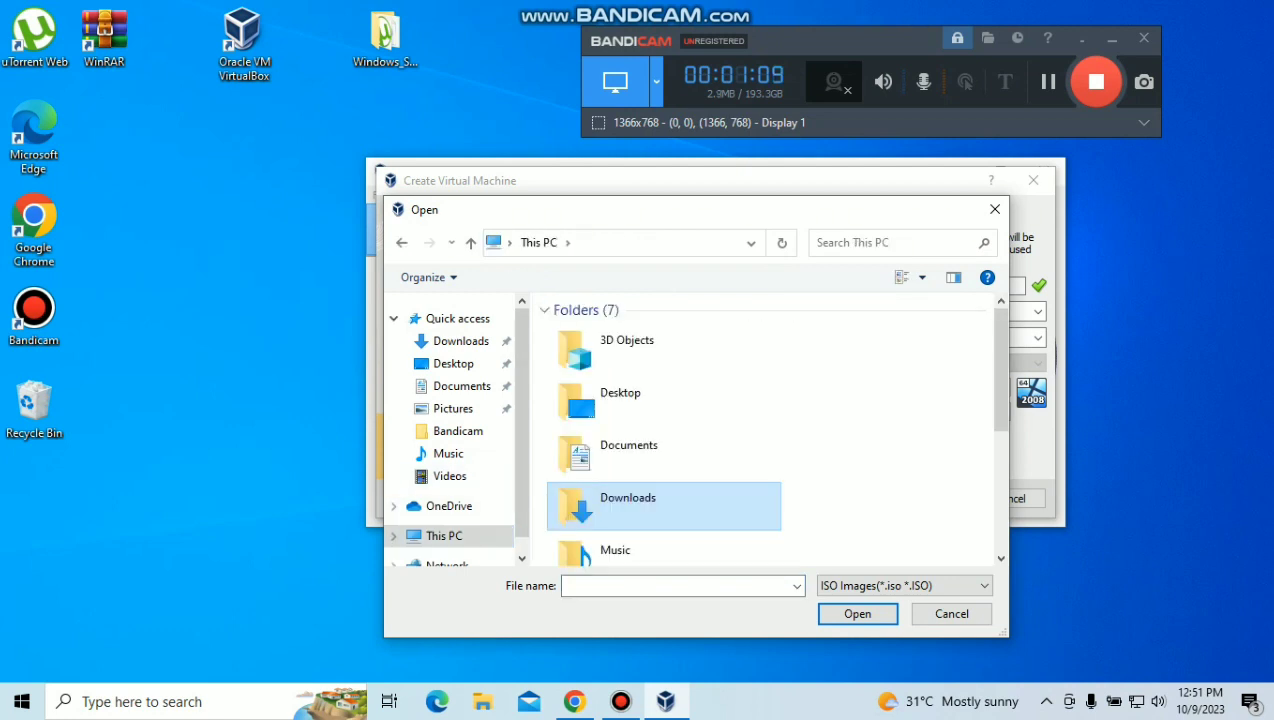
double_click(628, 505)
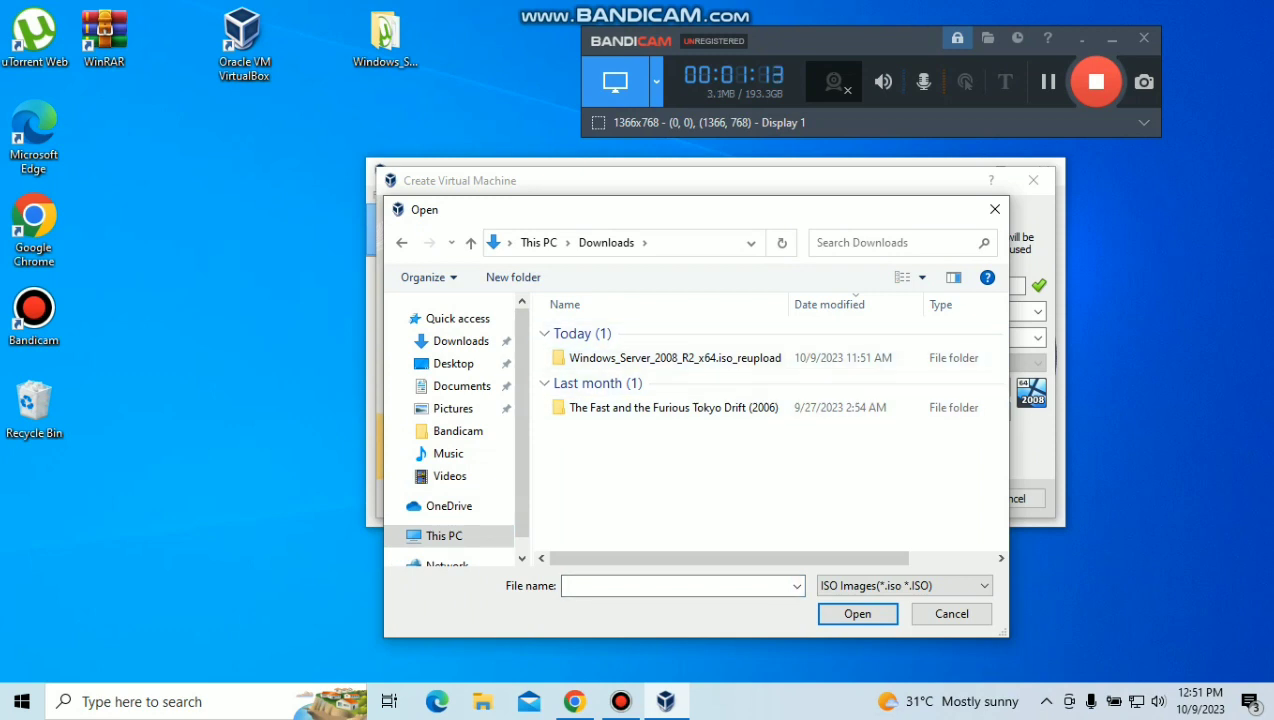
double_click(675, 357)
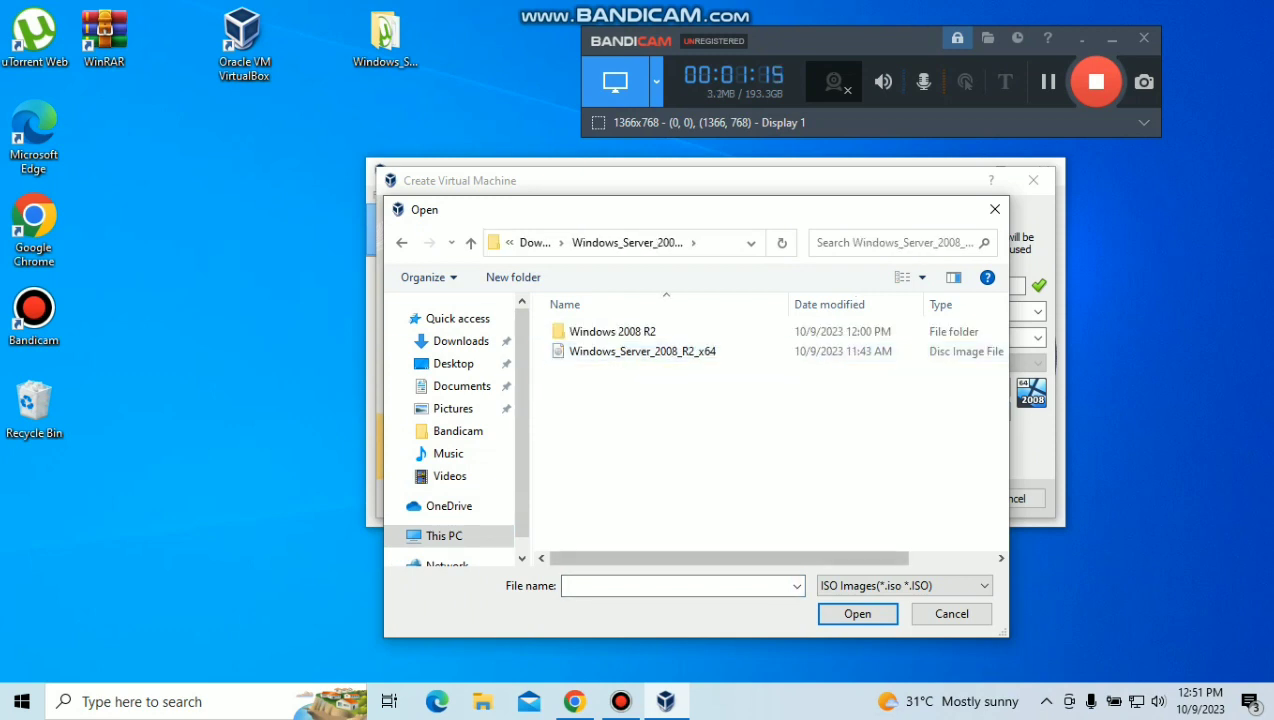
left_click(642, 351)
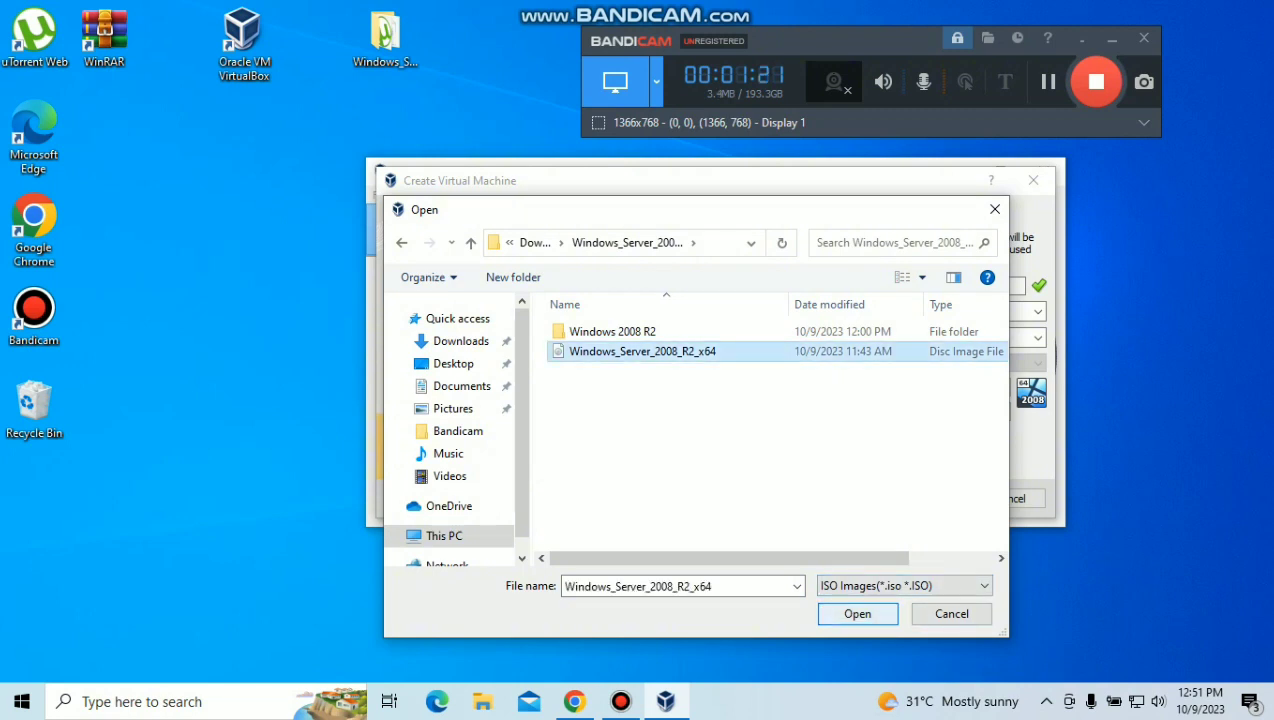
key("Return")
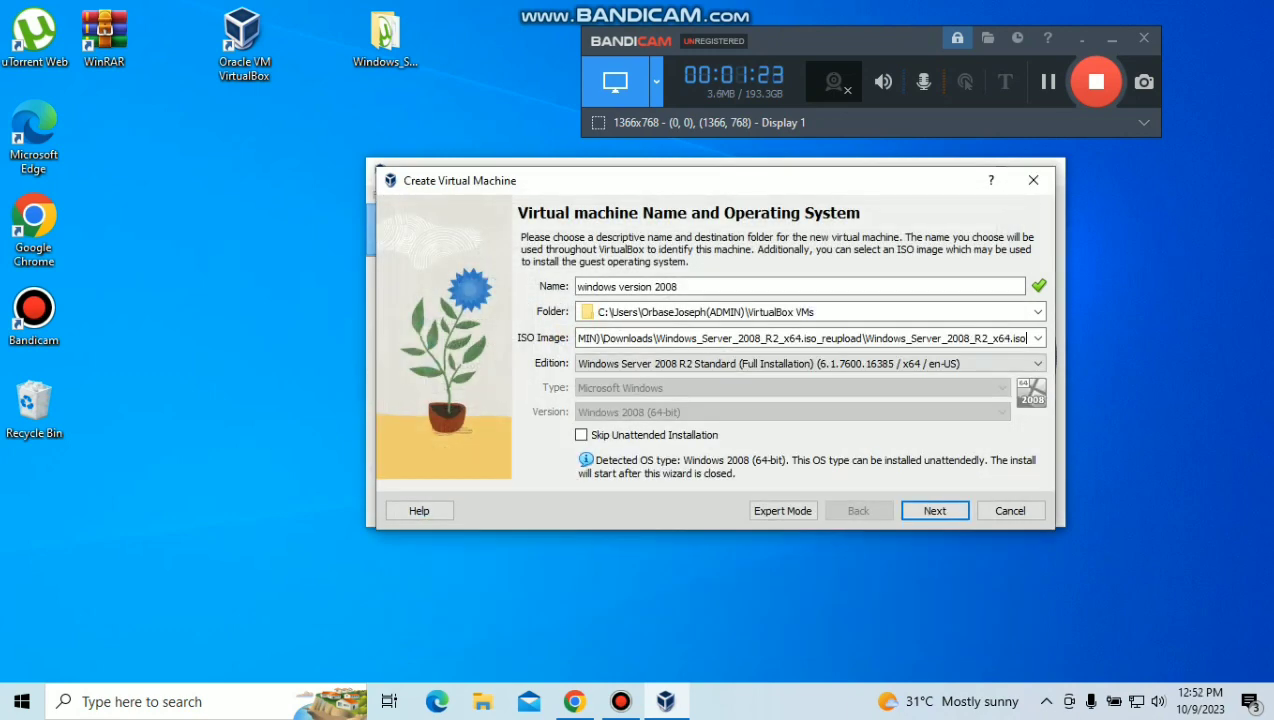
key("Tab")
Step: Move to the unattended install setup and review the default username and password
left_click(1026, 338)
key("Return")
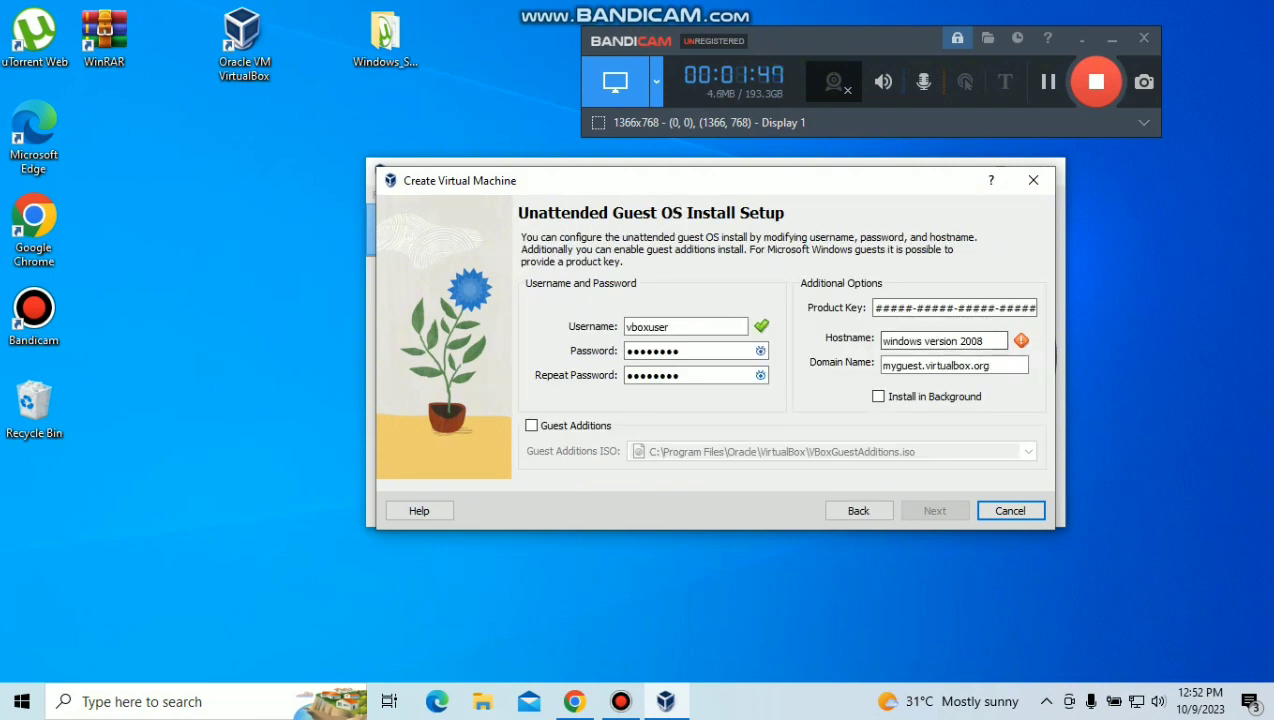
left_click_drag(626, 327, 669, 327)
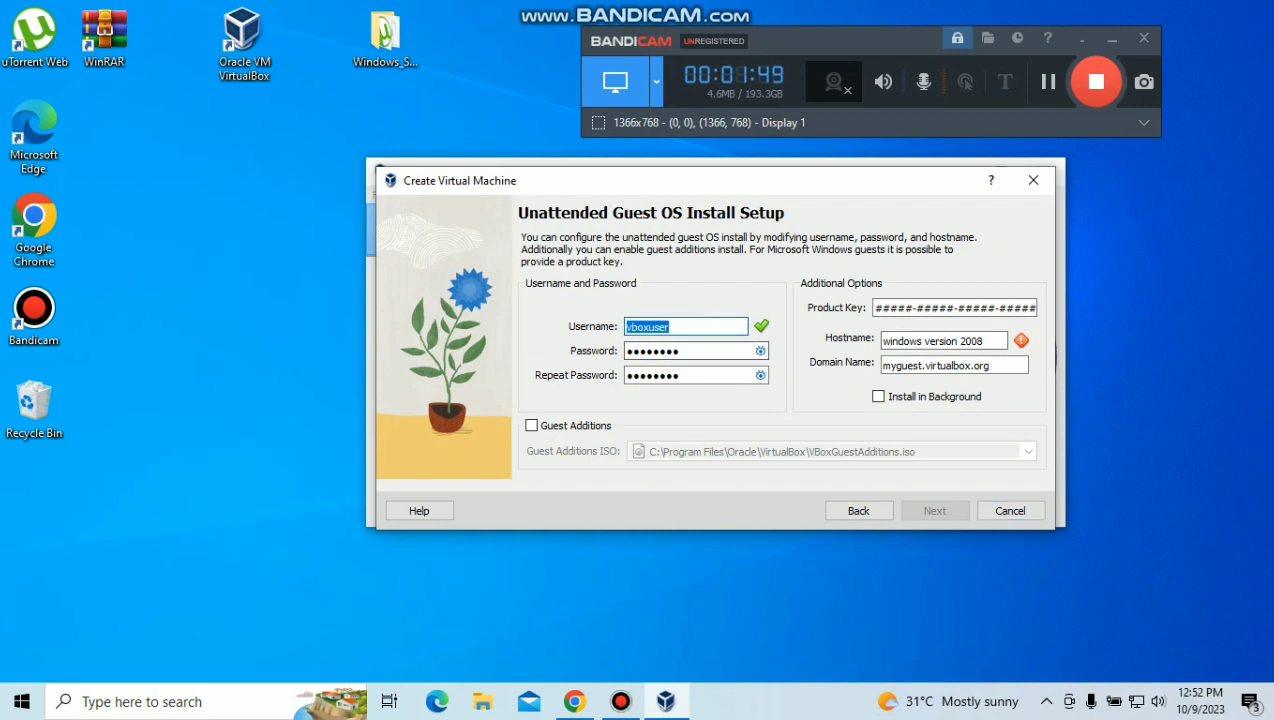
left_click(760, 351)
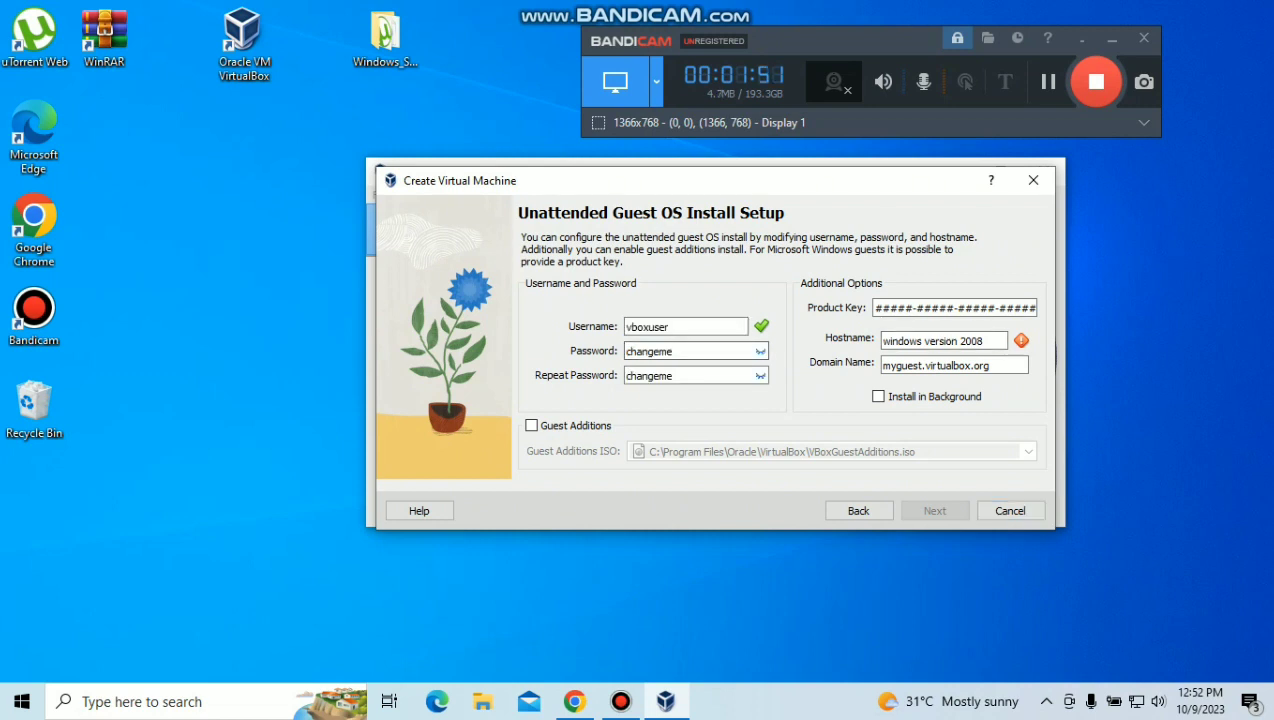
left_click(760, 351)
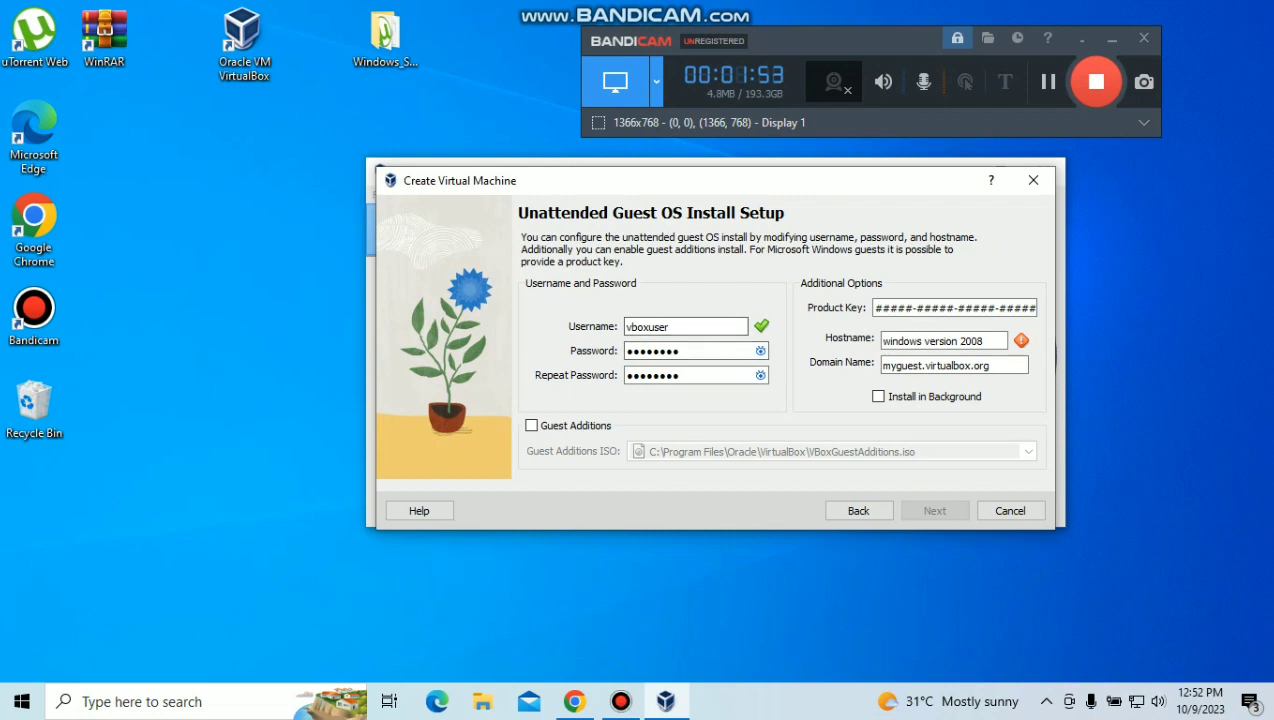
Step: Change the hostname to 'orbaseadmin' and enable installing Guest Additions
left_click(986, 341)
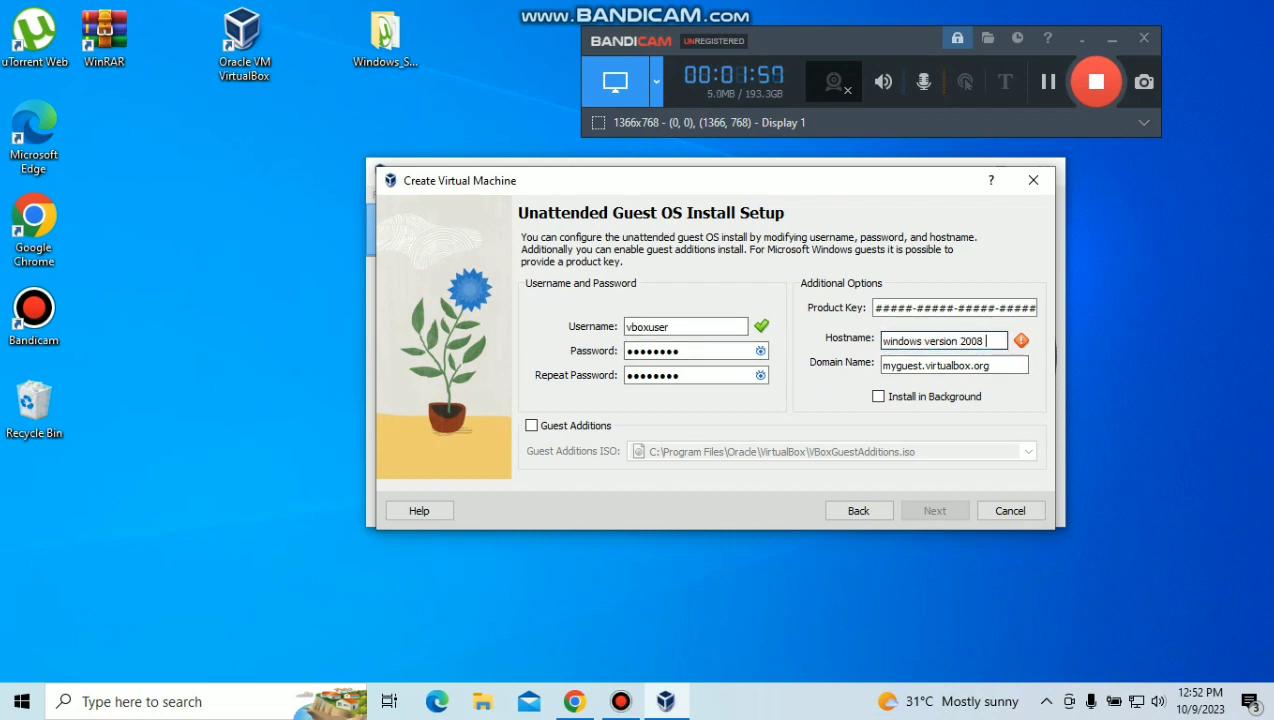
left_click_drag(986, 341, 881, 341)
left_click(988, 341)
key("BackSpace")
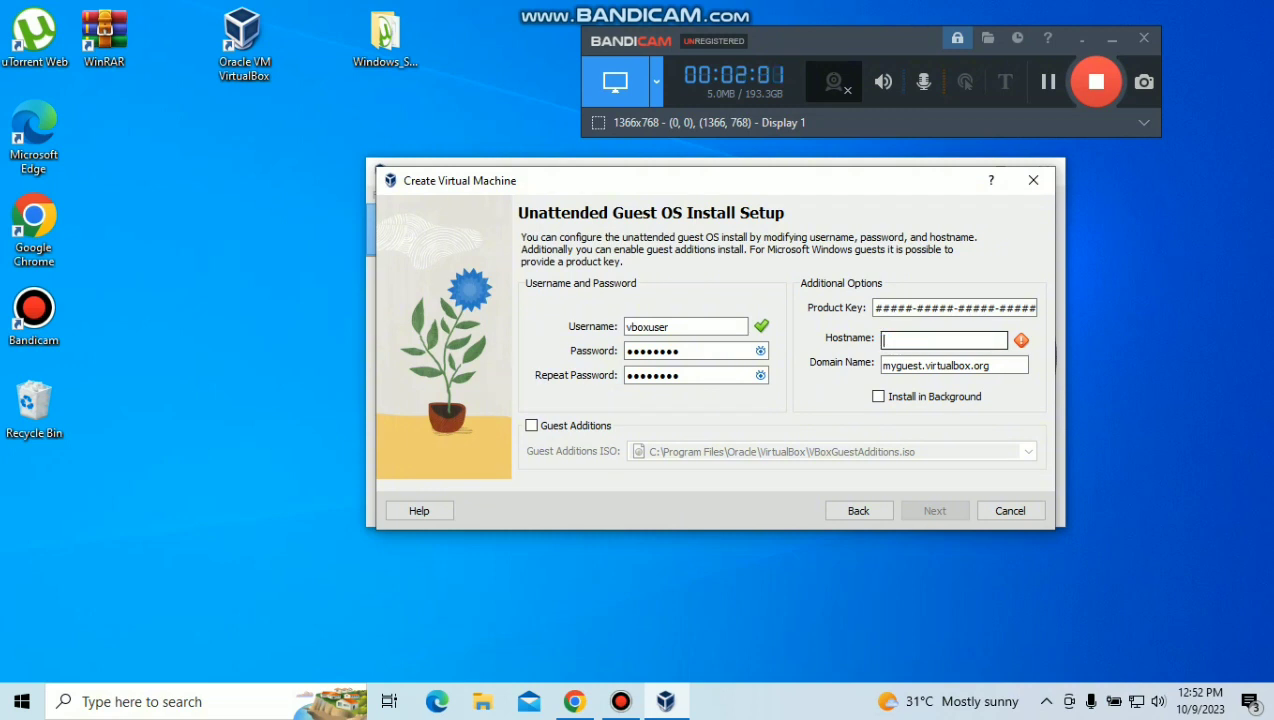
type("orbase")
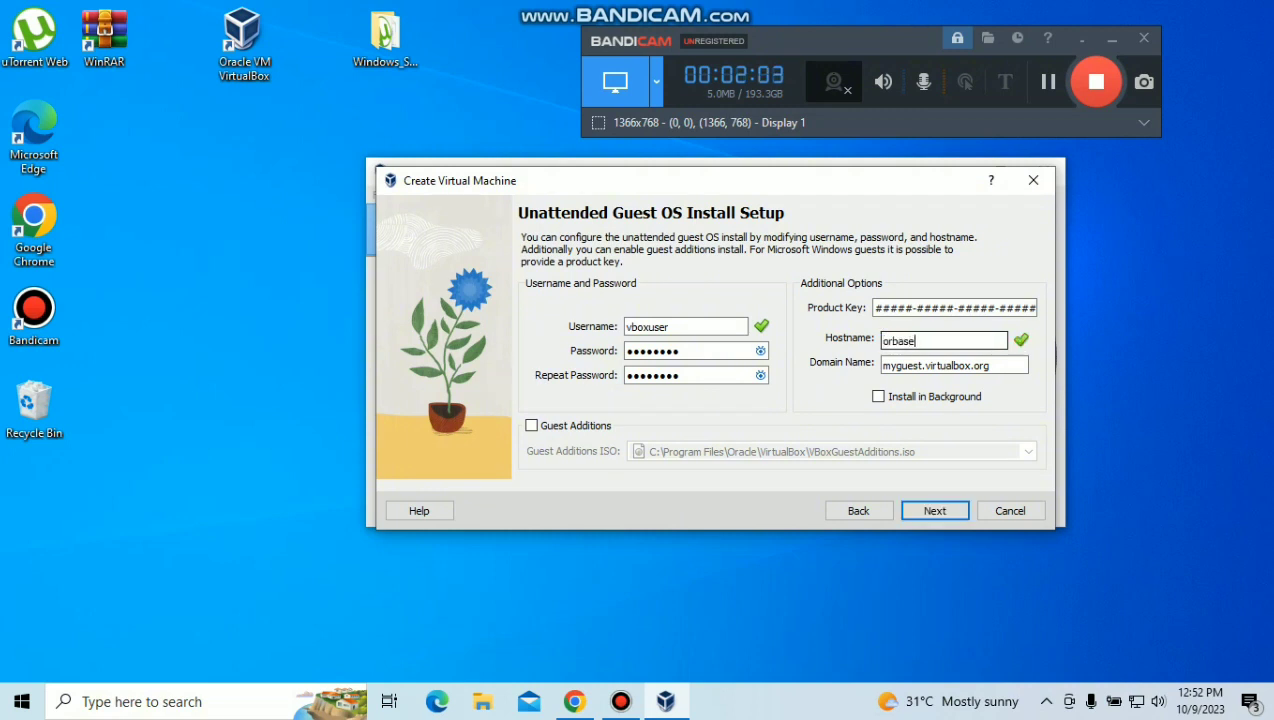
type("admin")
key("ctrl+a")
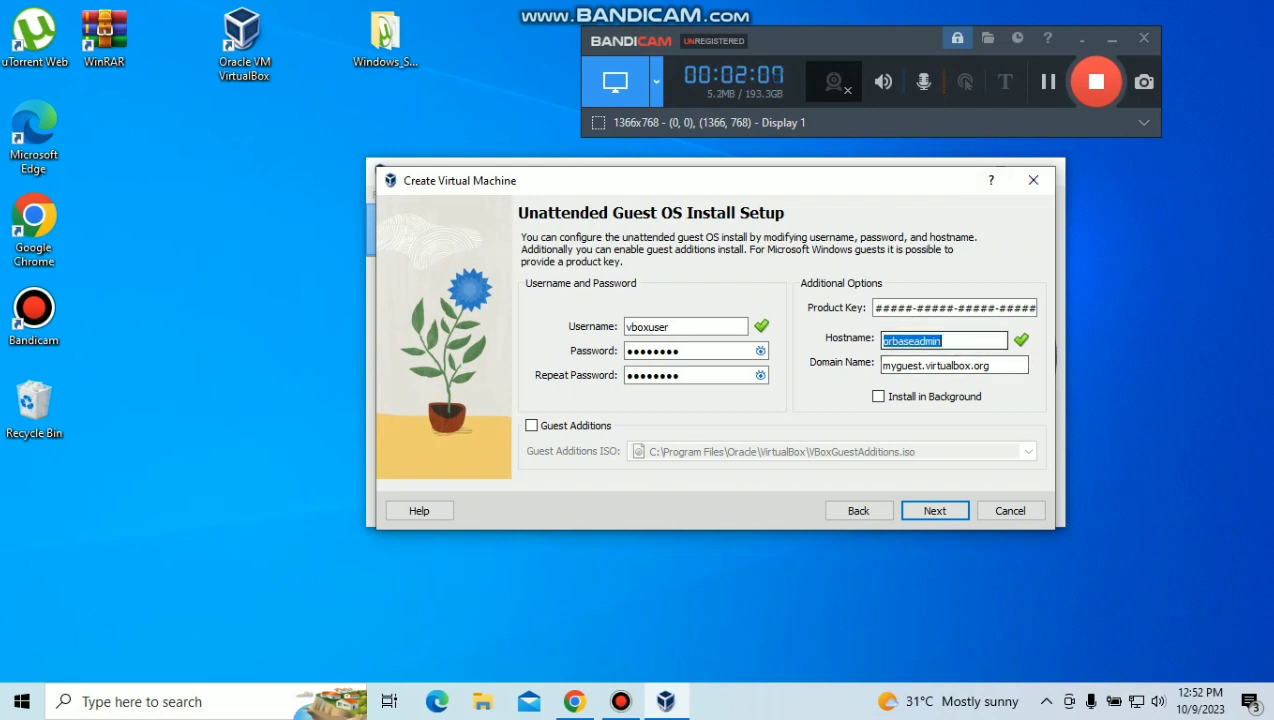
left_click(532, 426)
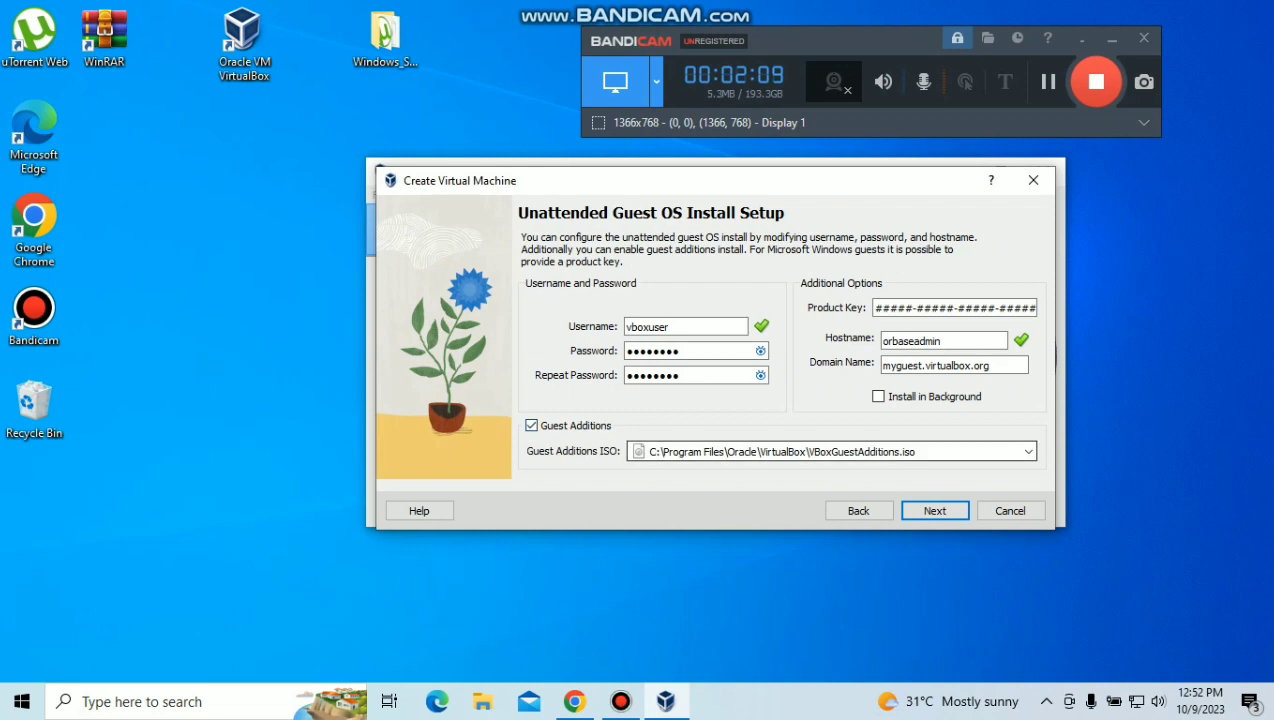
left_click(935, 511)
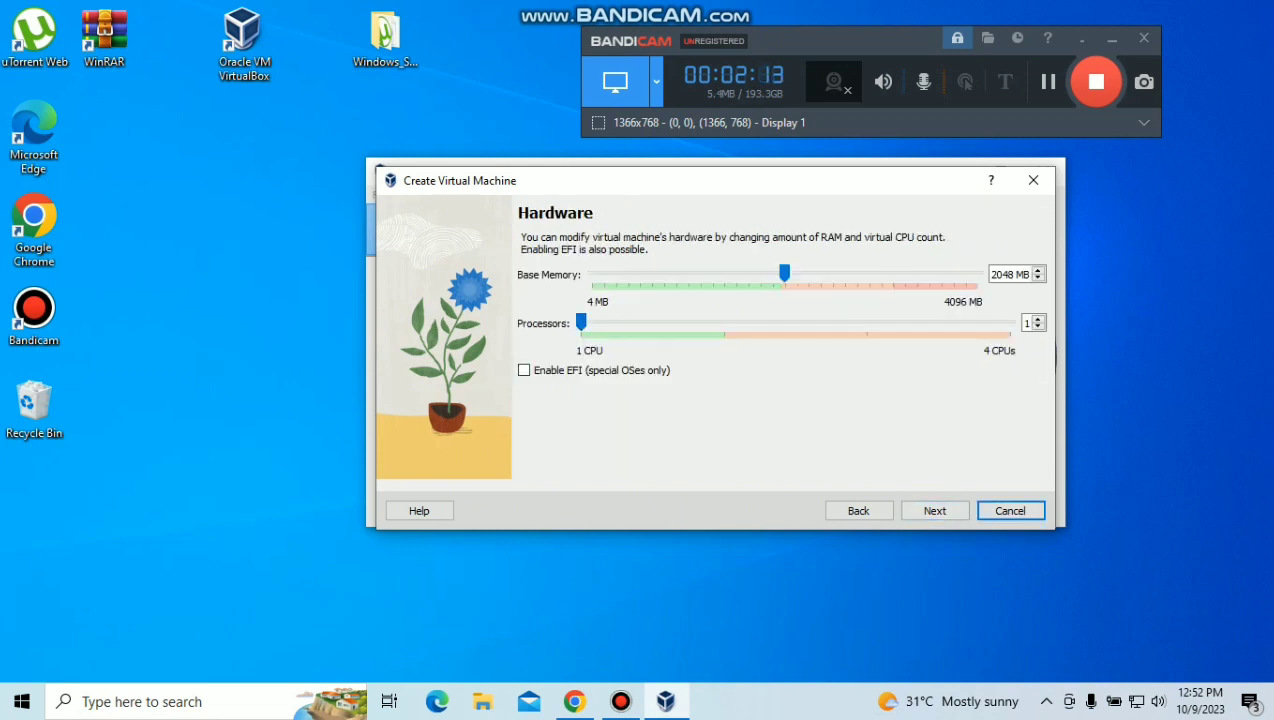
Step: Give the machine 2 processors and 2038 MB base memory, keeping a 32.00 GB virtual disk
left_click(1038, 319)
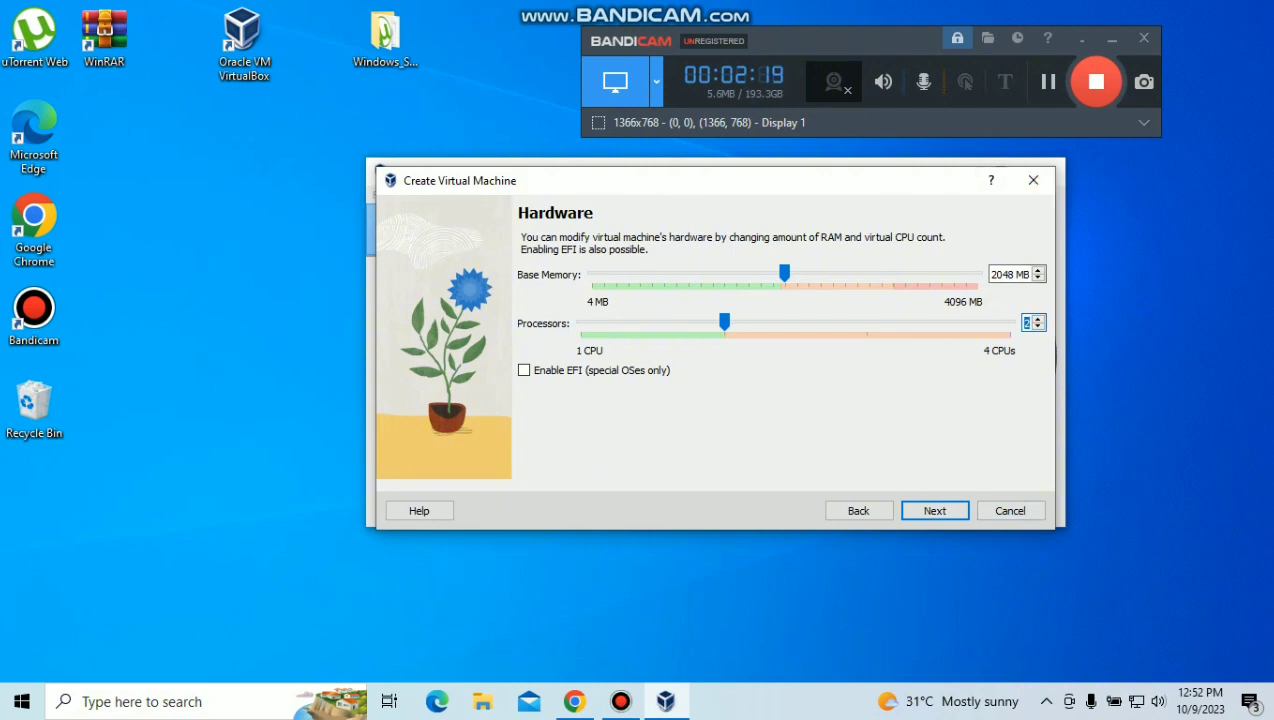
left_click(1038, 270)
left_click(1038, 270)
left_click(1038, 270)
left_click(1038, 270)
left_click(1038, 270)
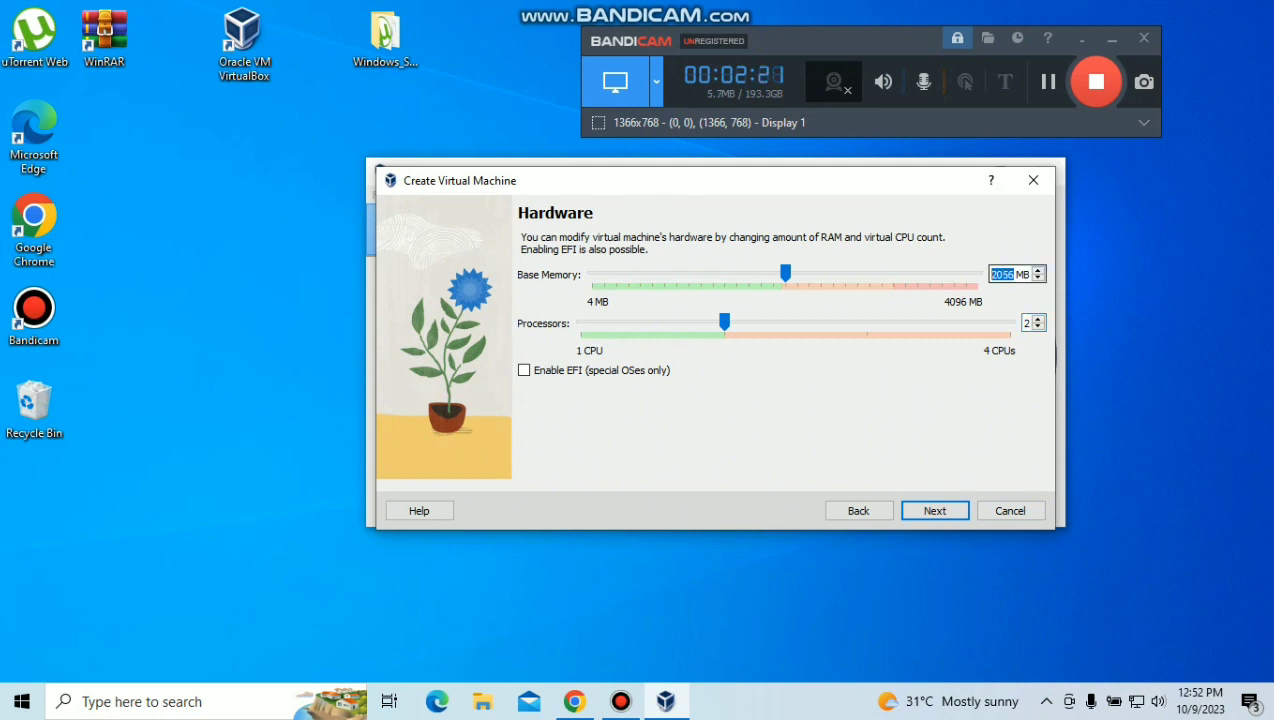
left_click(1038, 279)
left_click(1038, 279)
left_click(1038, 279)
left_click(1028, 274)
left_click(1038, 279)
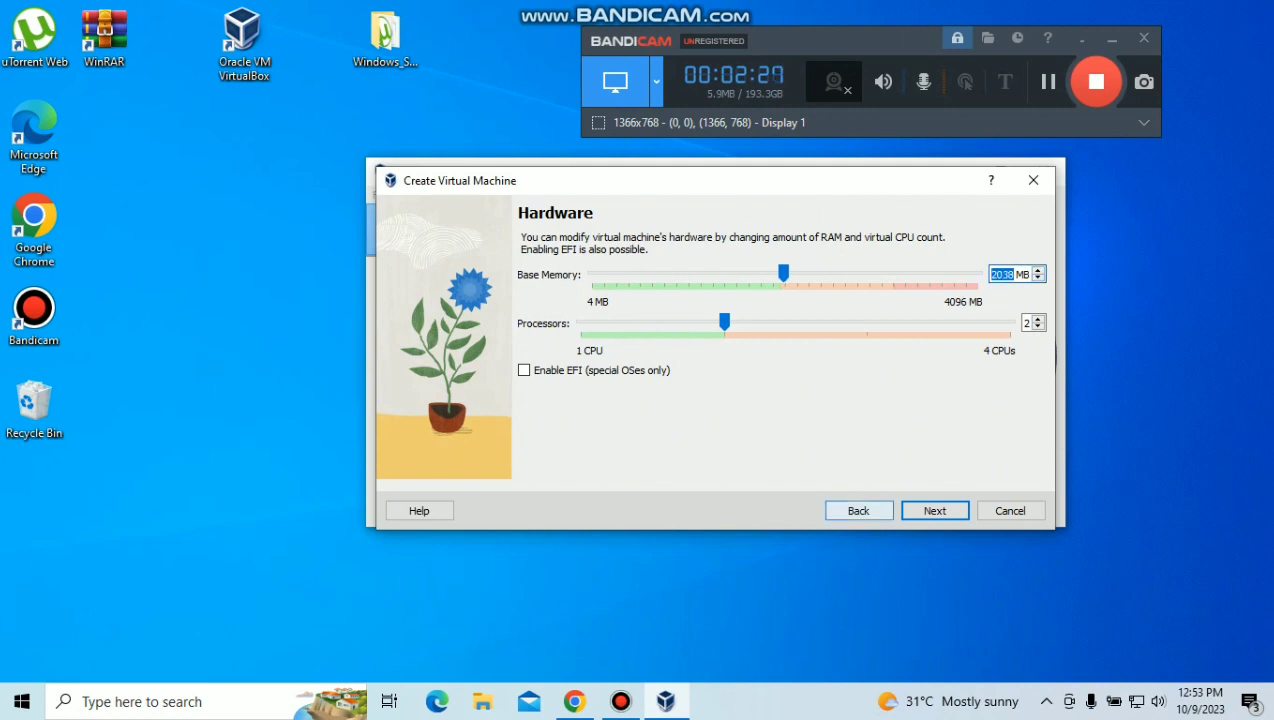
left_click(935, 510)
left_click_drag(1000, 296, 1042, 296)
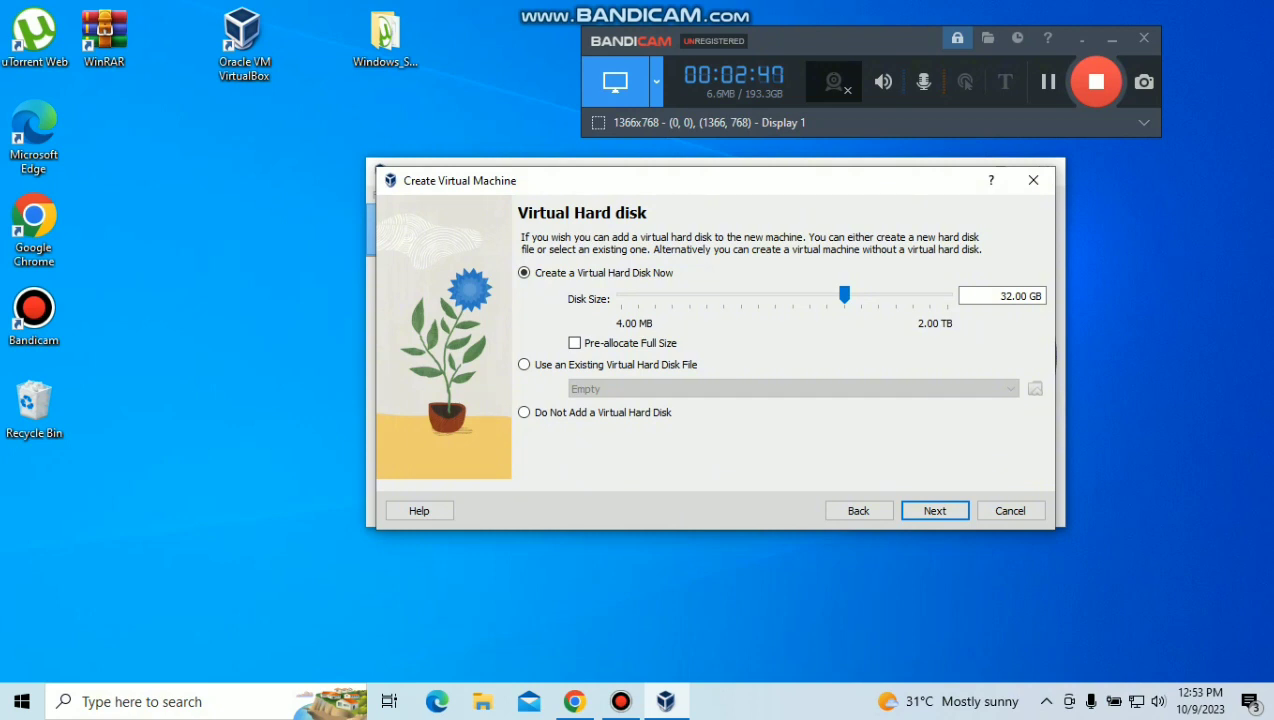
Step: Review the summary (2038 MB memory, 2 processors, 32.00 GB disk) and finish creating the machine
left_click(934, 510)
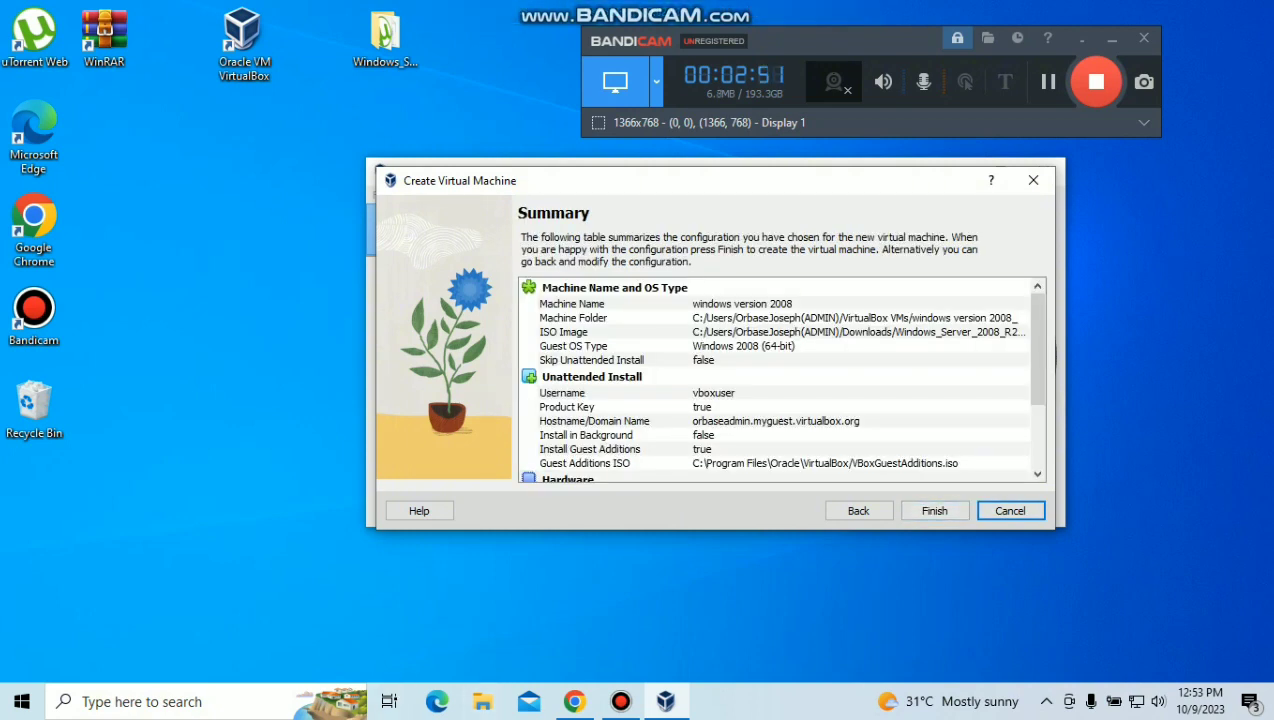
mouse_move(1038, 341)
left_mouse_down()
mouse_move(1038, 408)
mouse_move(1038, 338)
left_mouse_up()
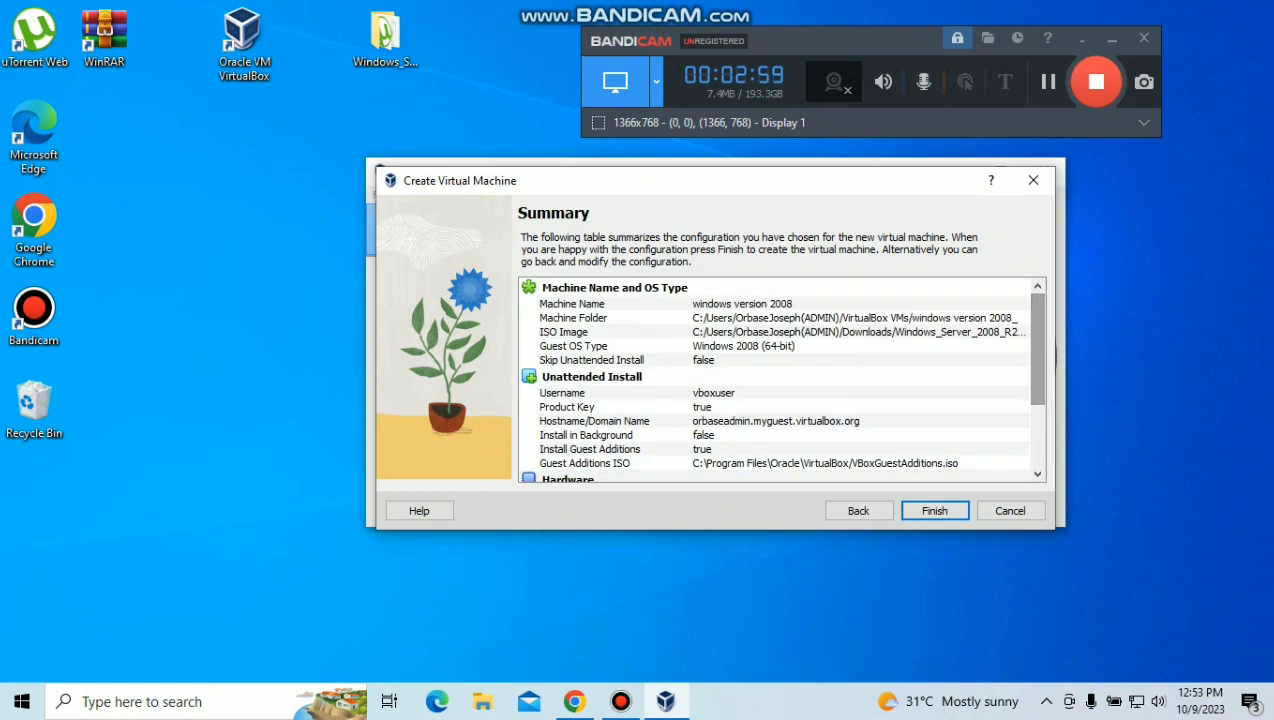
left_click(934, 510)
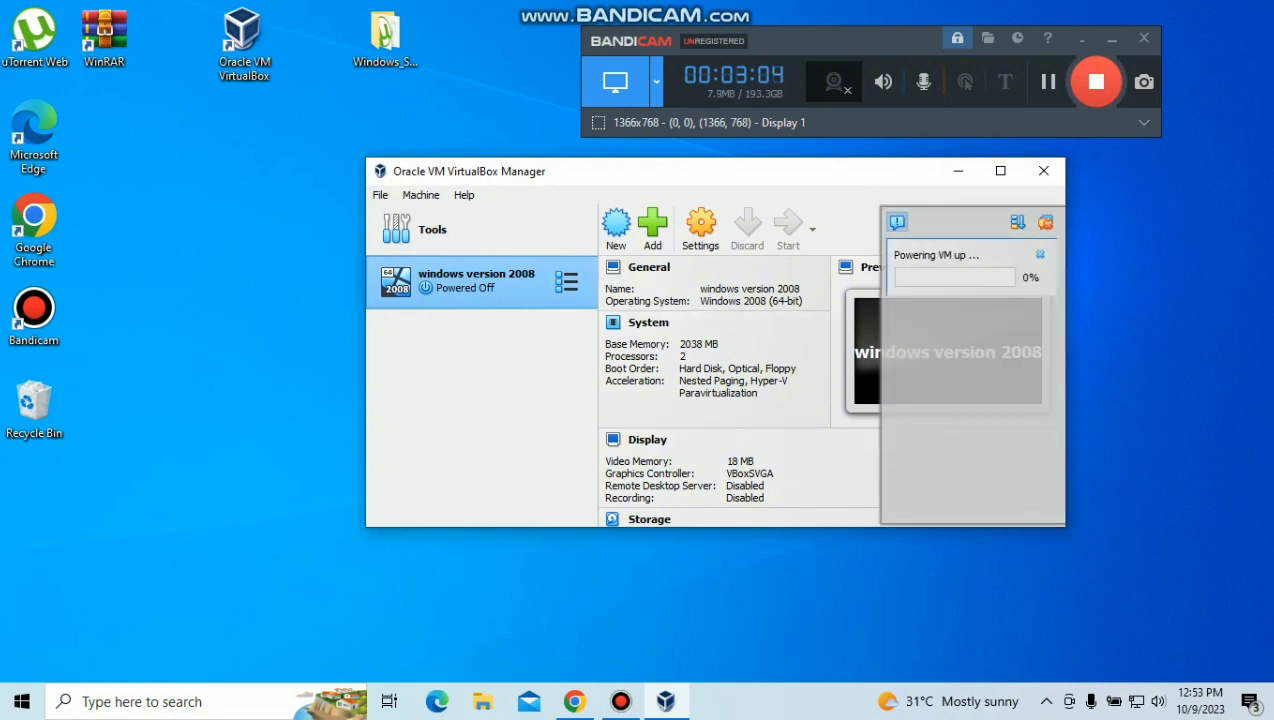
Step: Scroll through the windows version 2008 machine's details while it powers on
scroll(738, 390, "down", 4)
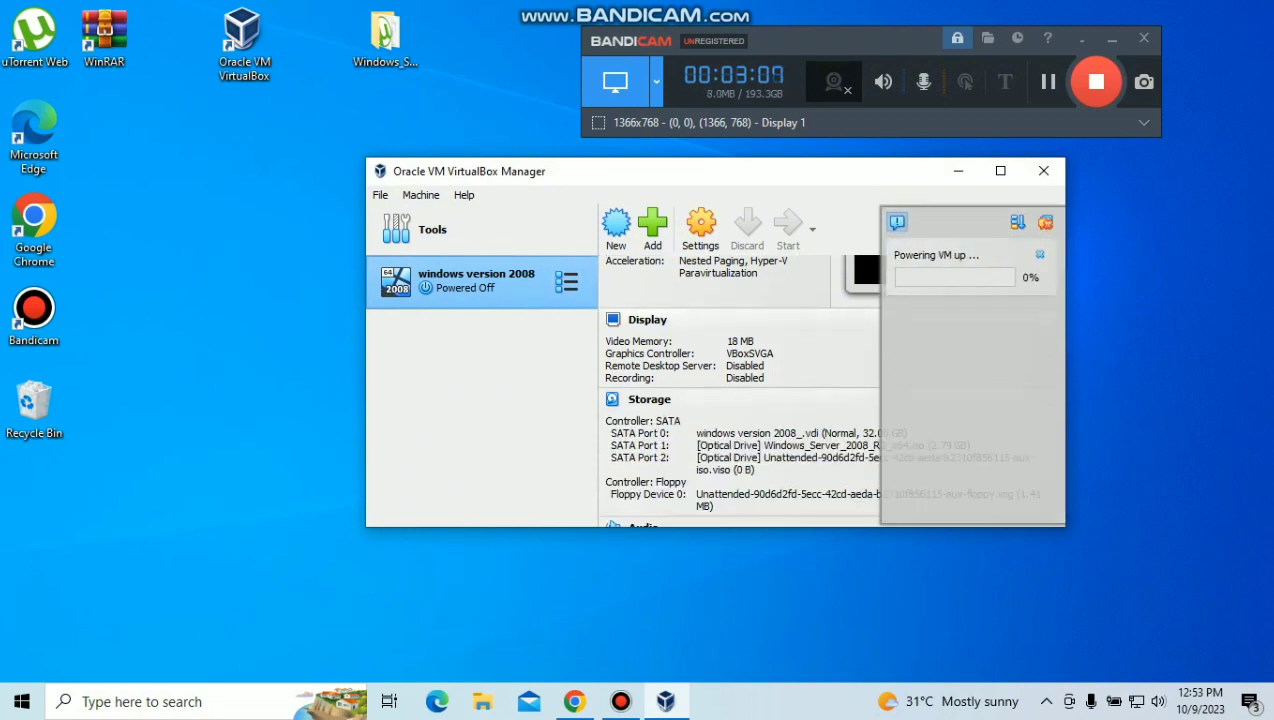
scroll(738, 390, "down", 7)
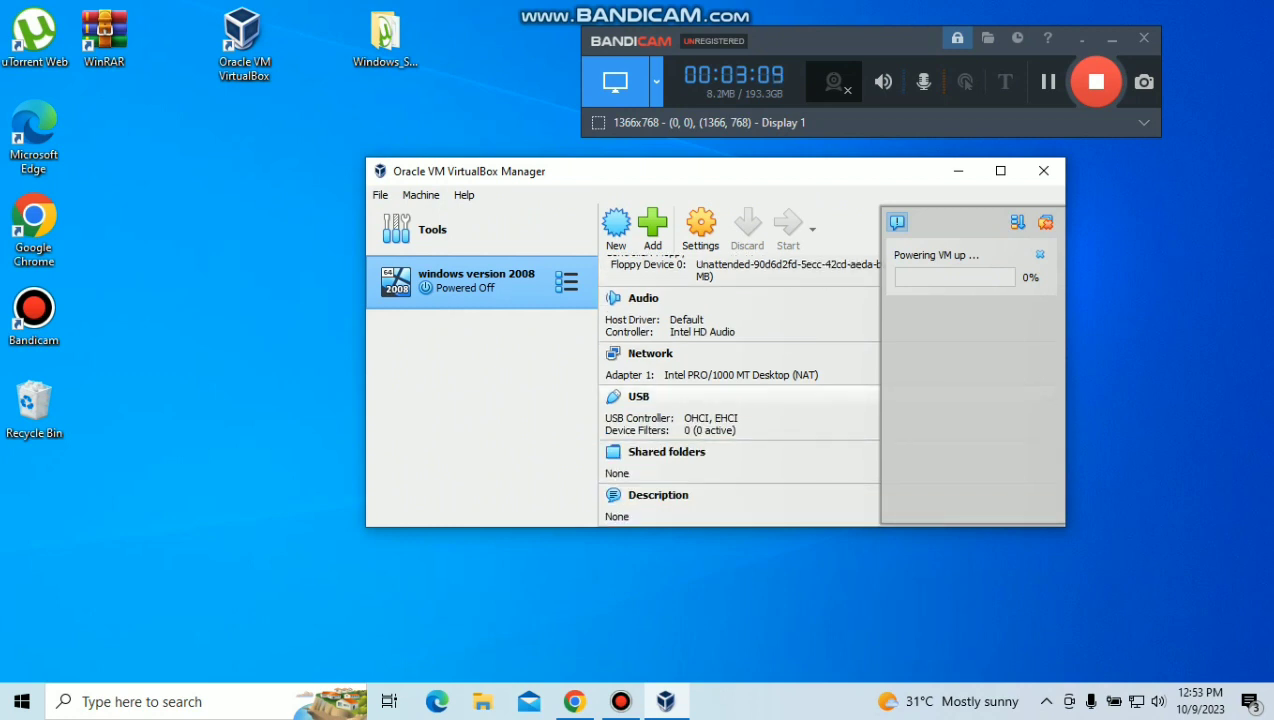
scroll(738, 390, "up", 10)
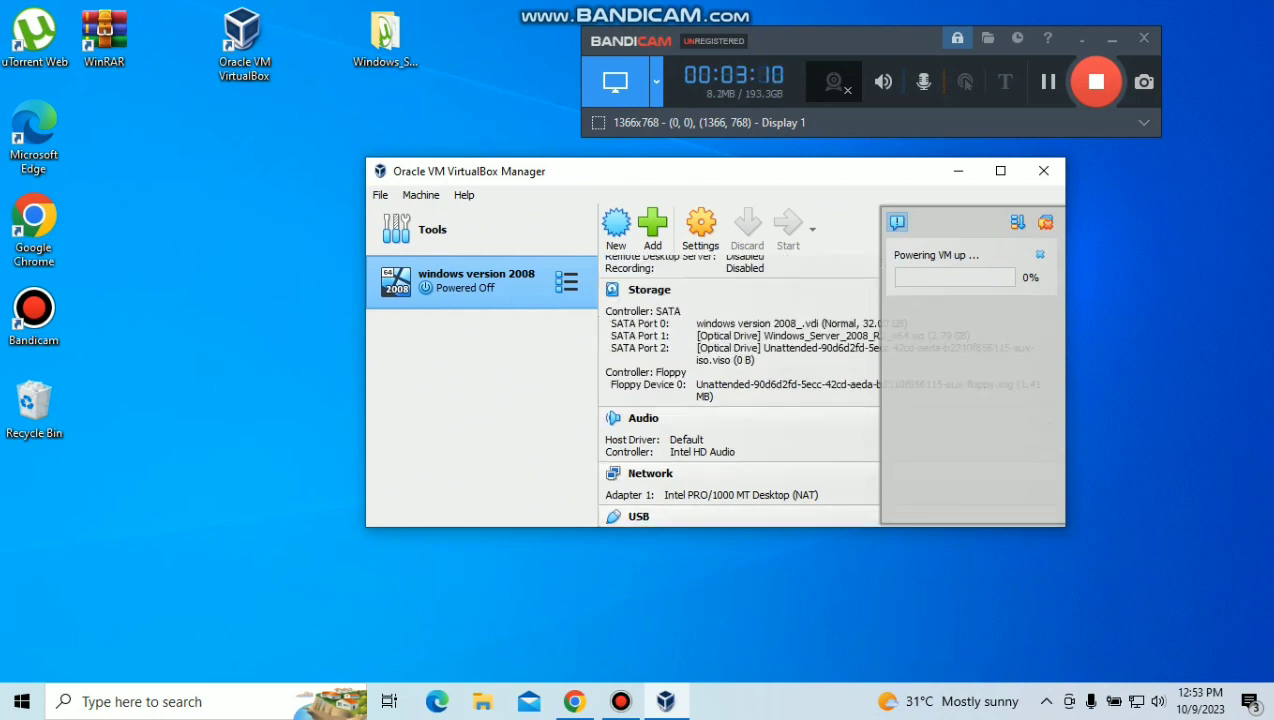
scroll(738, 390, "down", 5)
scroll(738, 390, "down", 6)
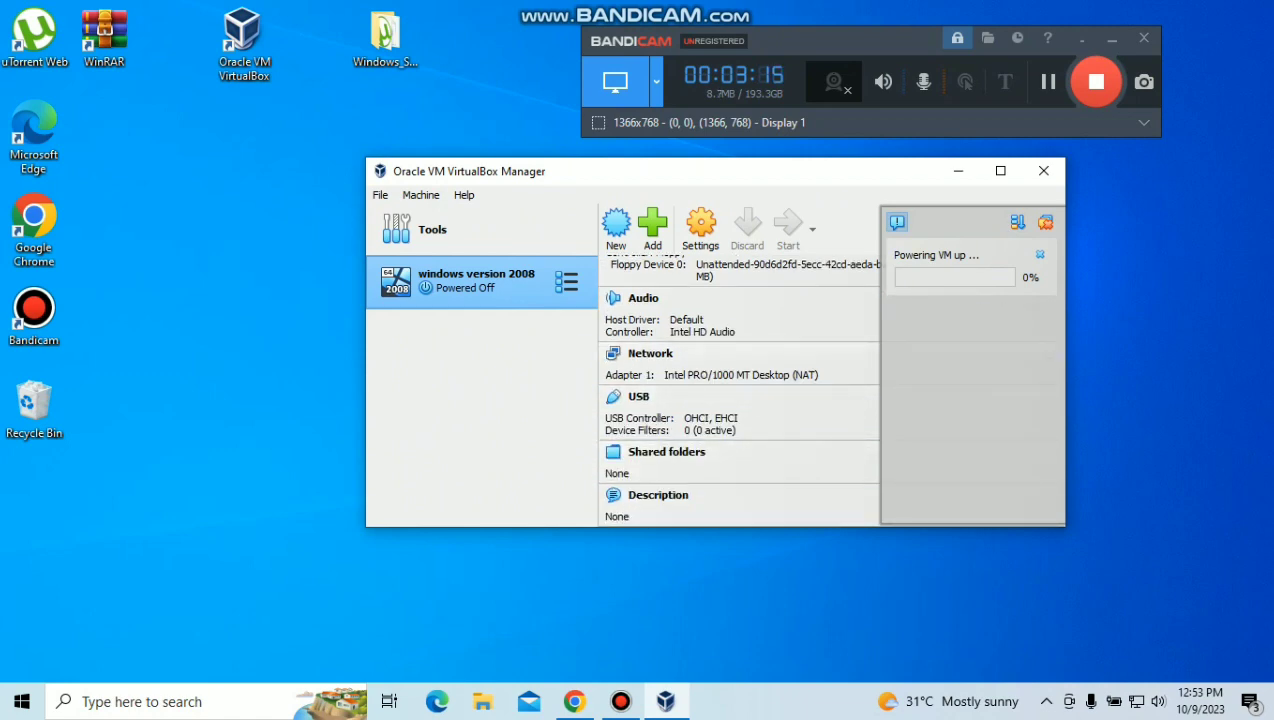
scroll(738, 390, "up", 3)
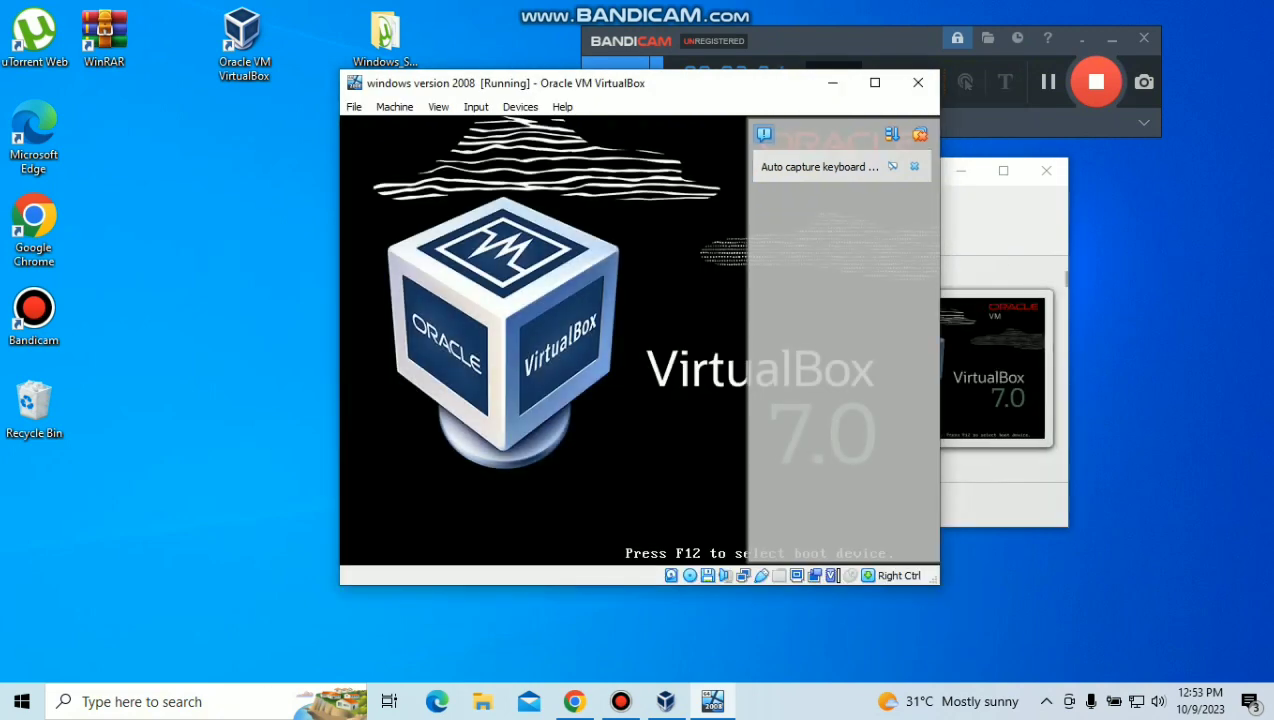
Step: Reposition the running VM window toward the top left and widen it
left_click_drag(799, 89, 938, 71)
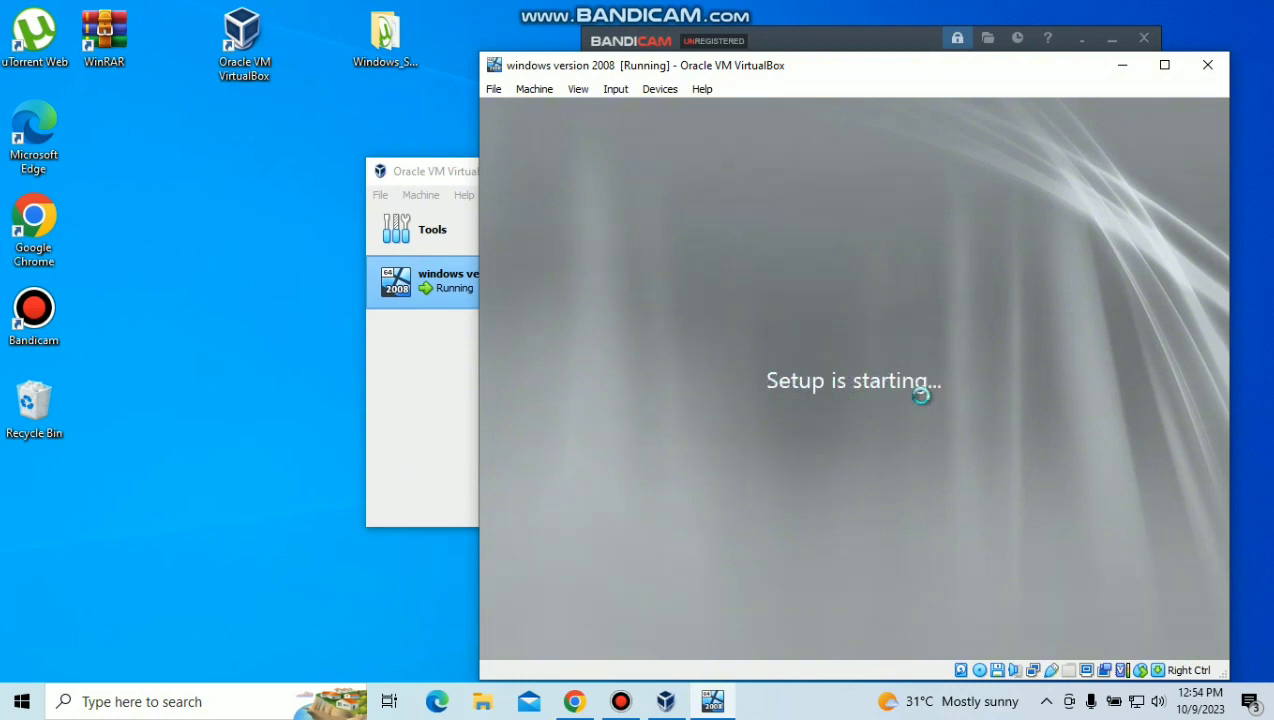
left_click_drag(864, 75, 733, 33)
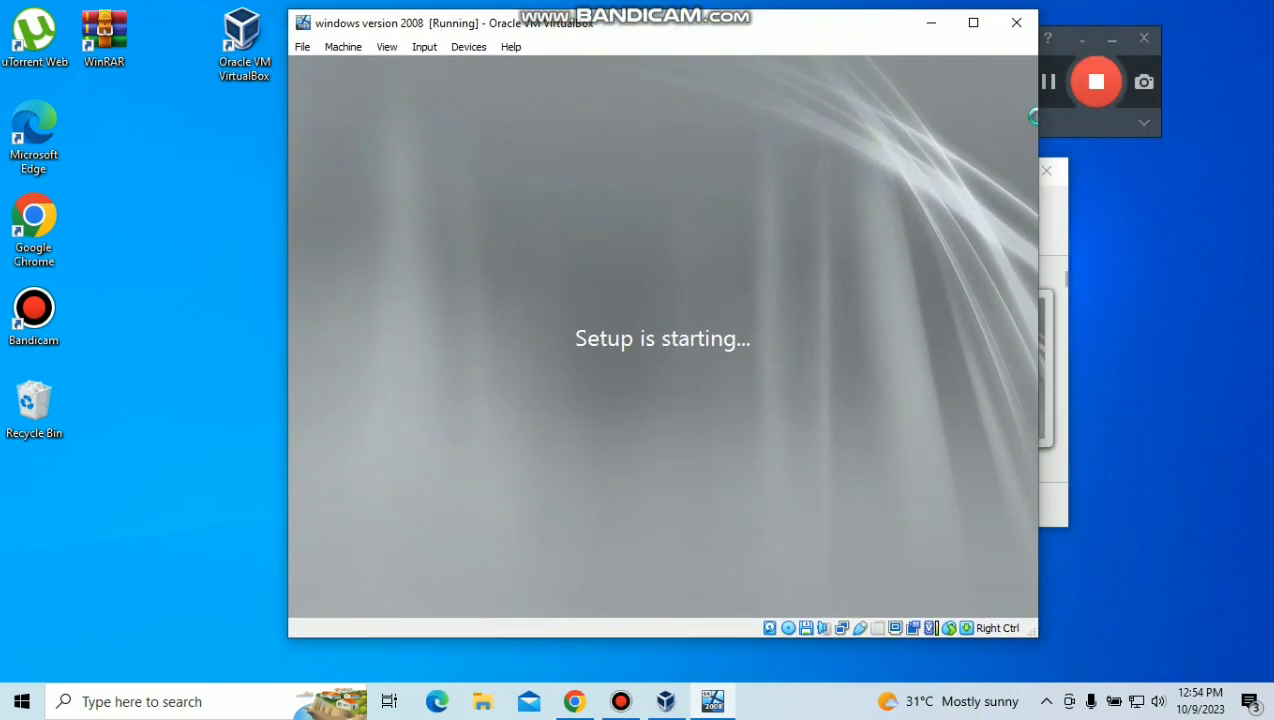
left_click_drag(1036, 111, 1135, 140)
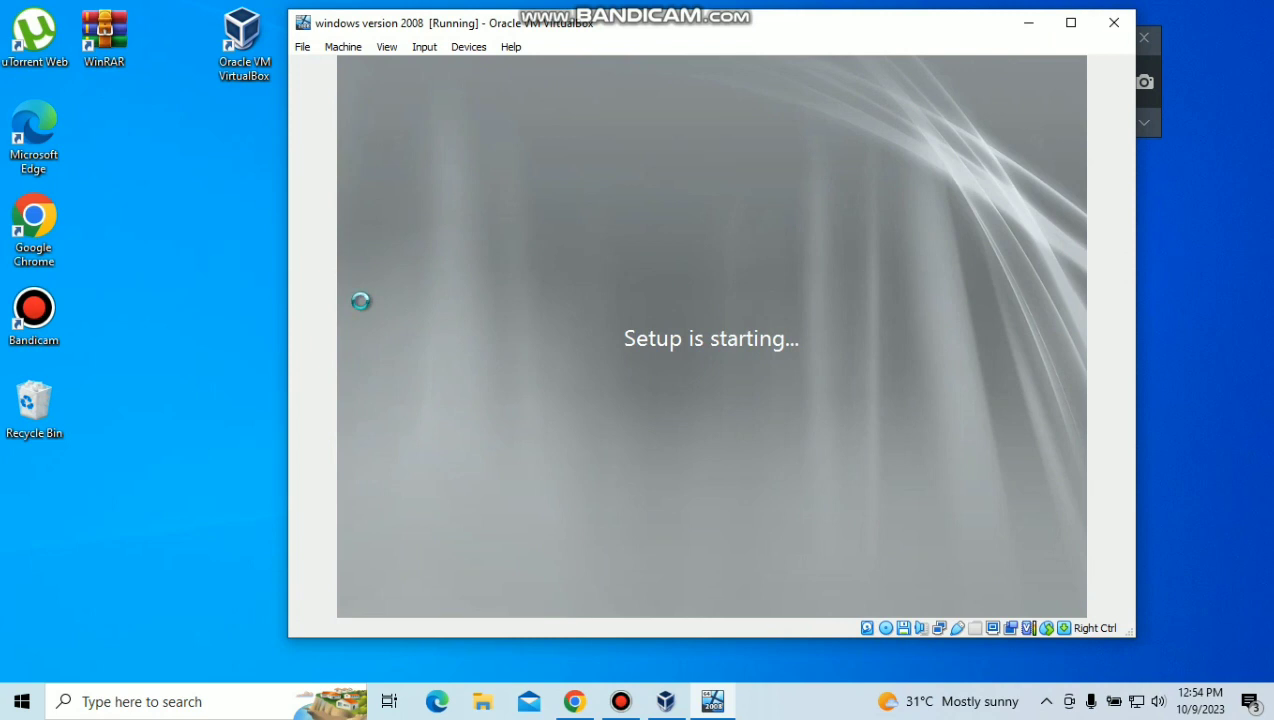
Step: Look over the VM window's View menu and dismiss it while Windows installs
left_click(386, 47)
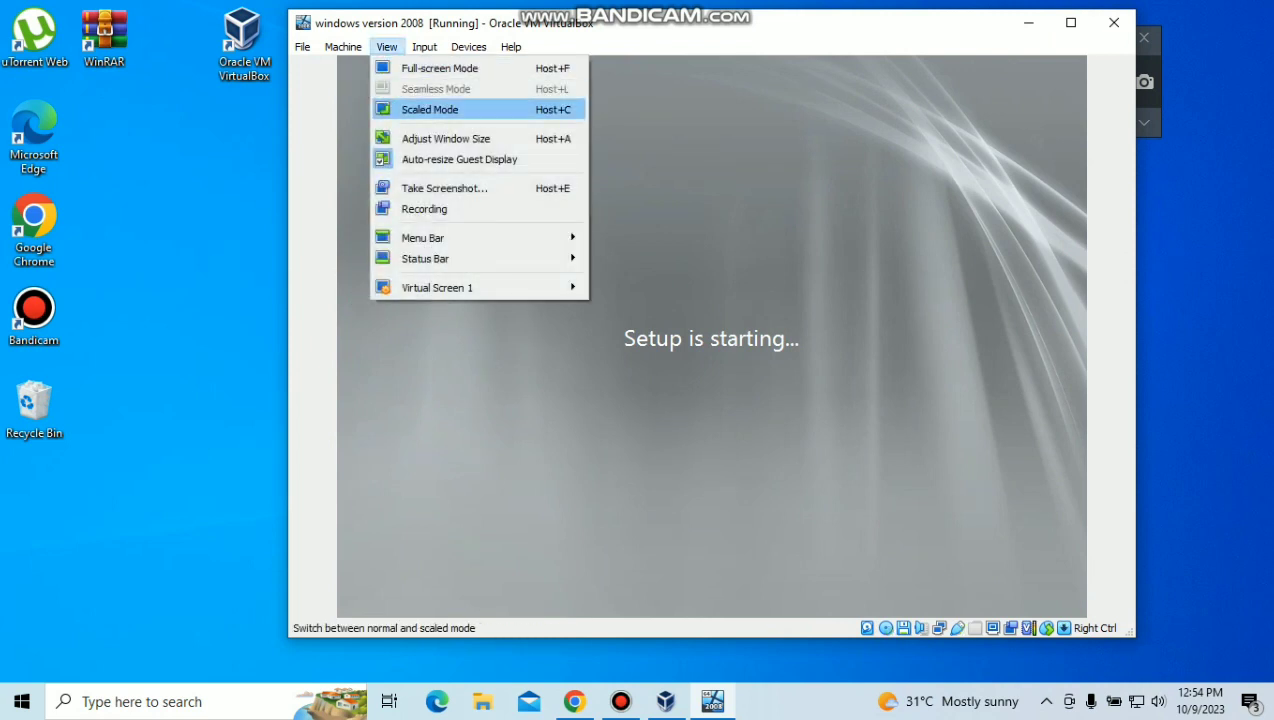
left_click(338, 264)
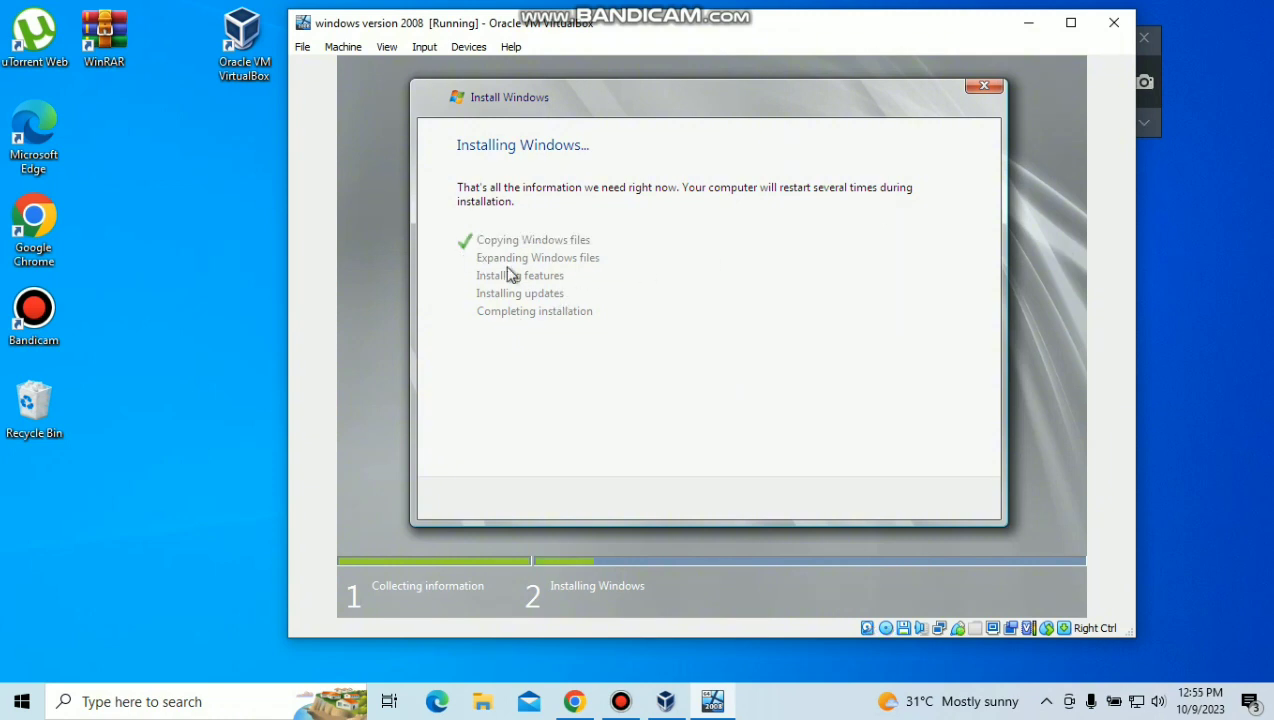
Step: Bring the VM window to the front as the Windows installation progresses
left_click(1144, 121)
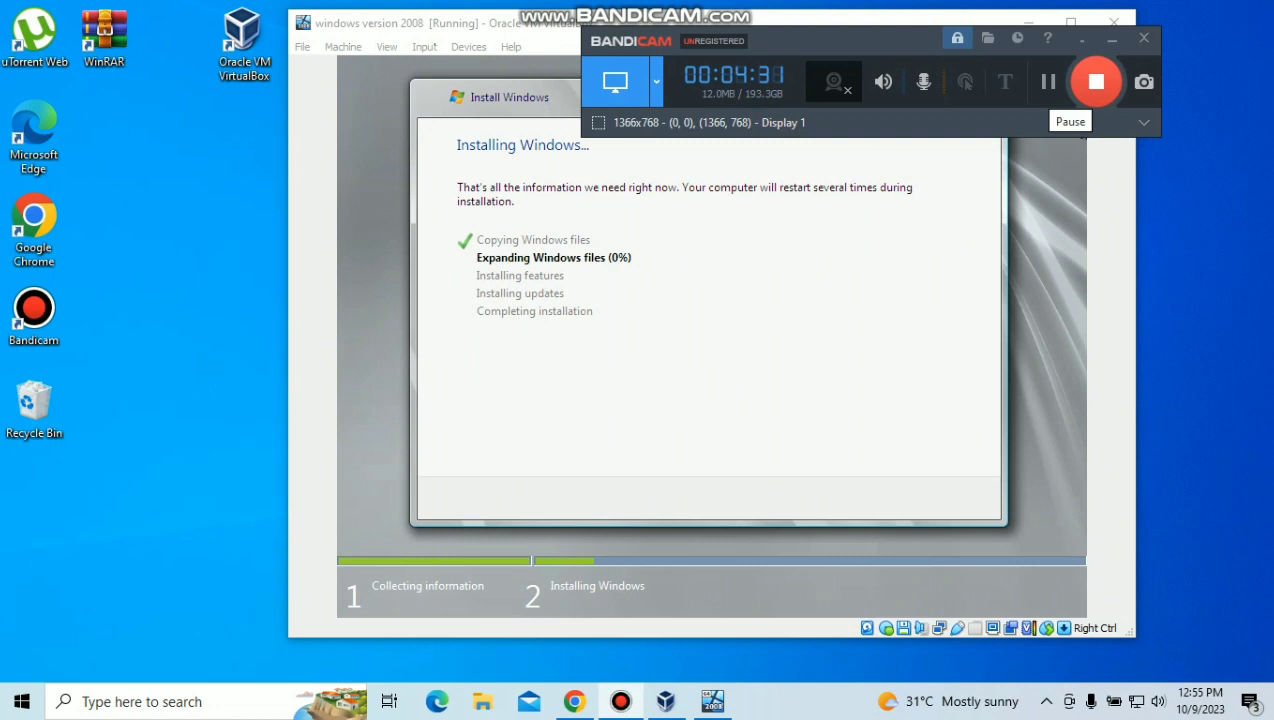
left_click(1048, 81)
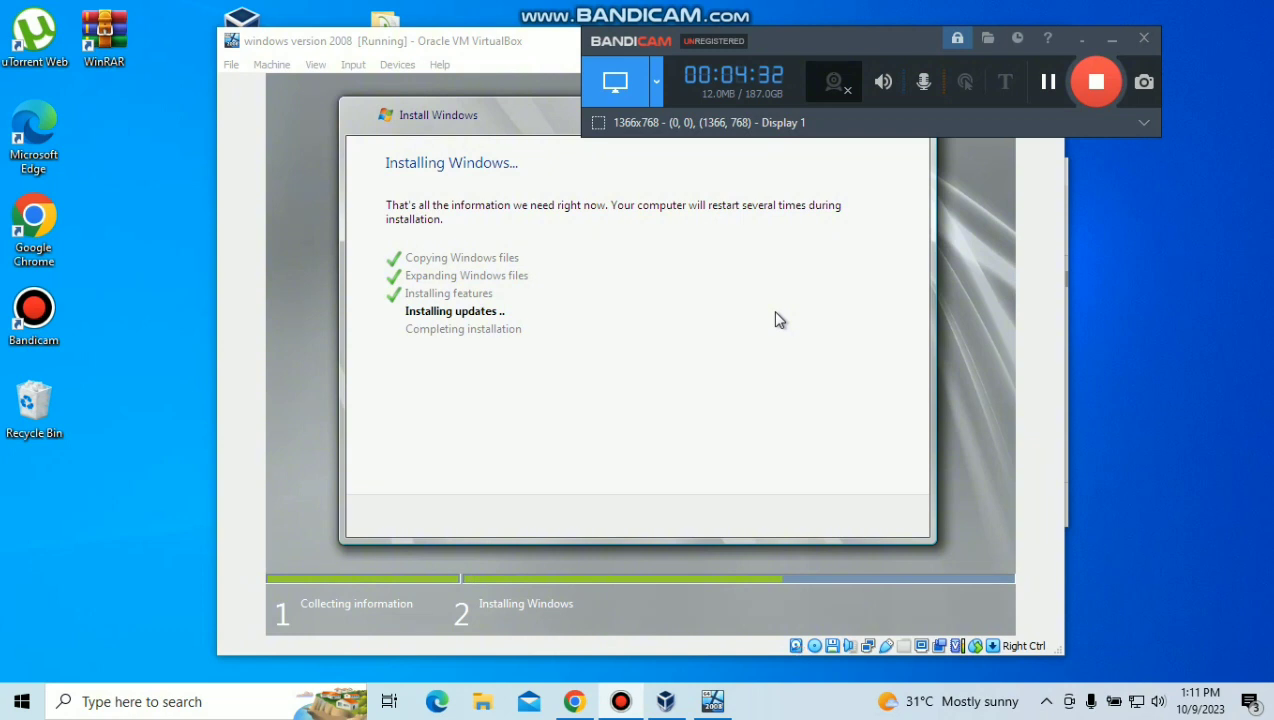
Step: Bring the VM window to the front while the guest installation continues and the screen goes black
left_click(755, 211)
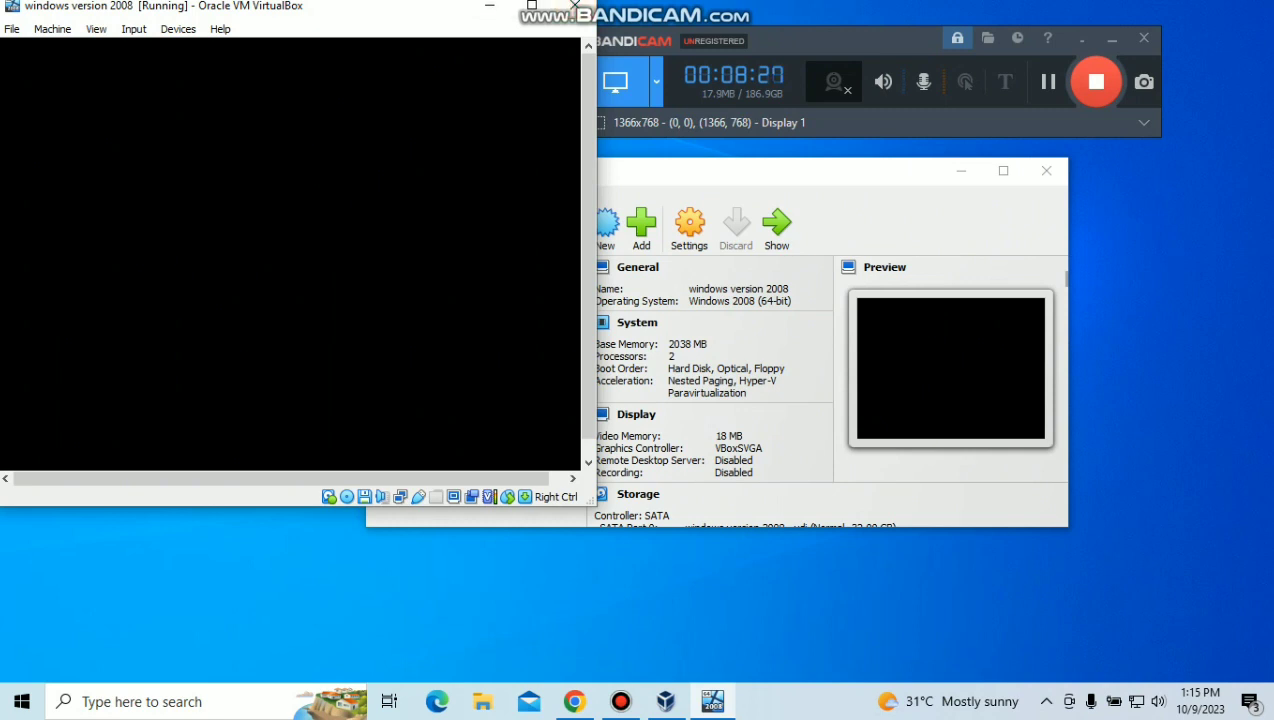
Step: Move and enlarge the VM window and keep it in focus until the Windows Server 2008 desktop appears
left_click_drag(290, 8, 692, 60)
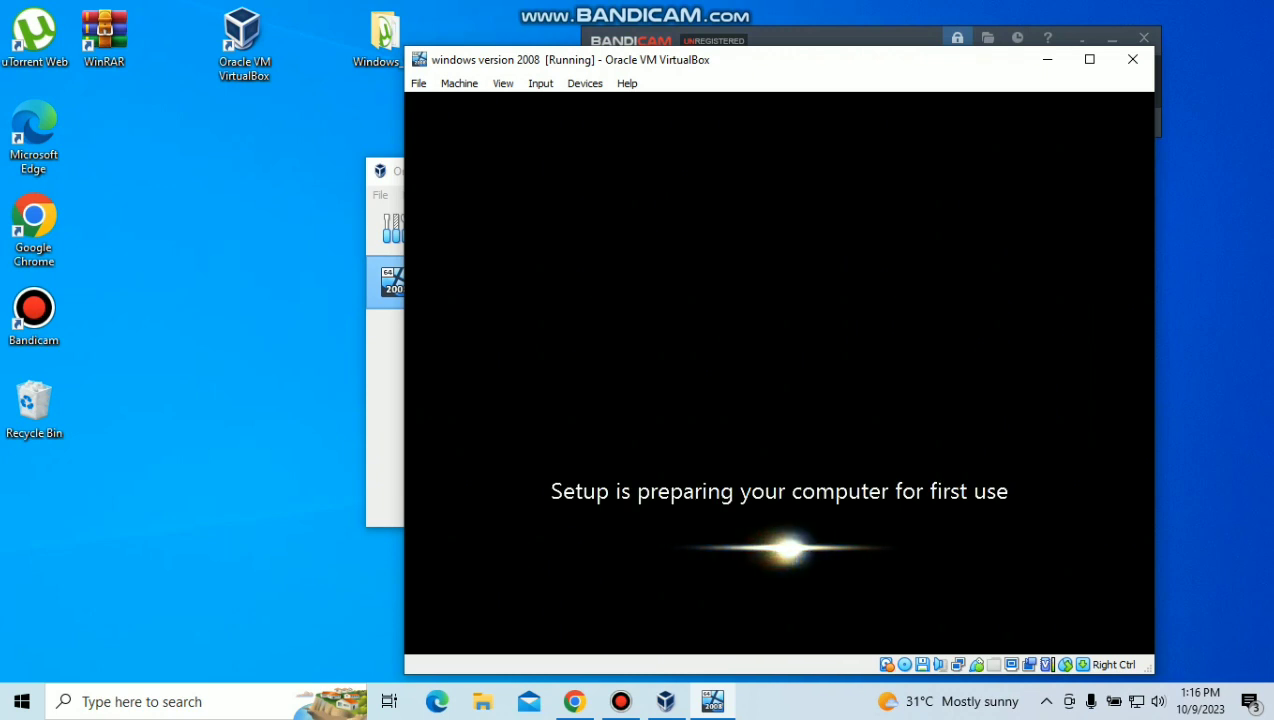
key("alt+Tab")
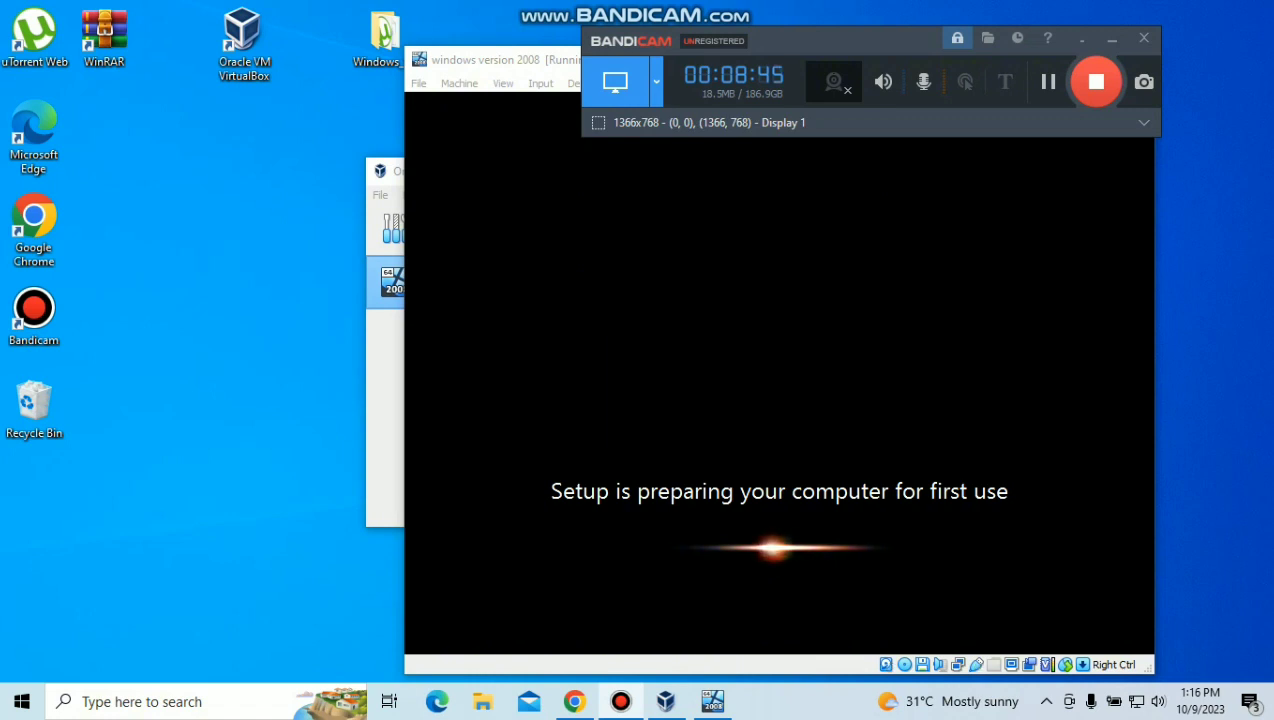
key("alt+Tab")
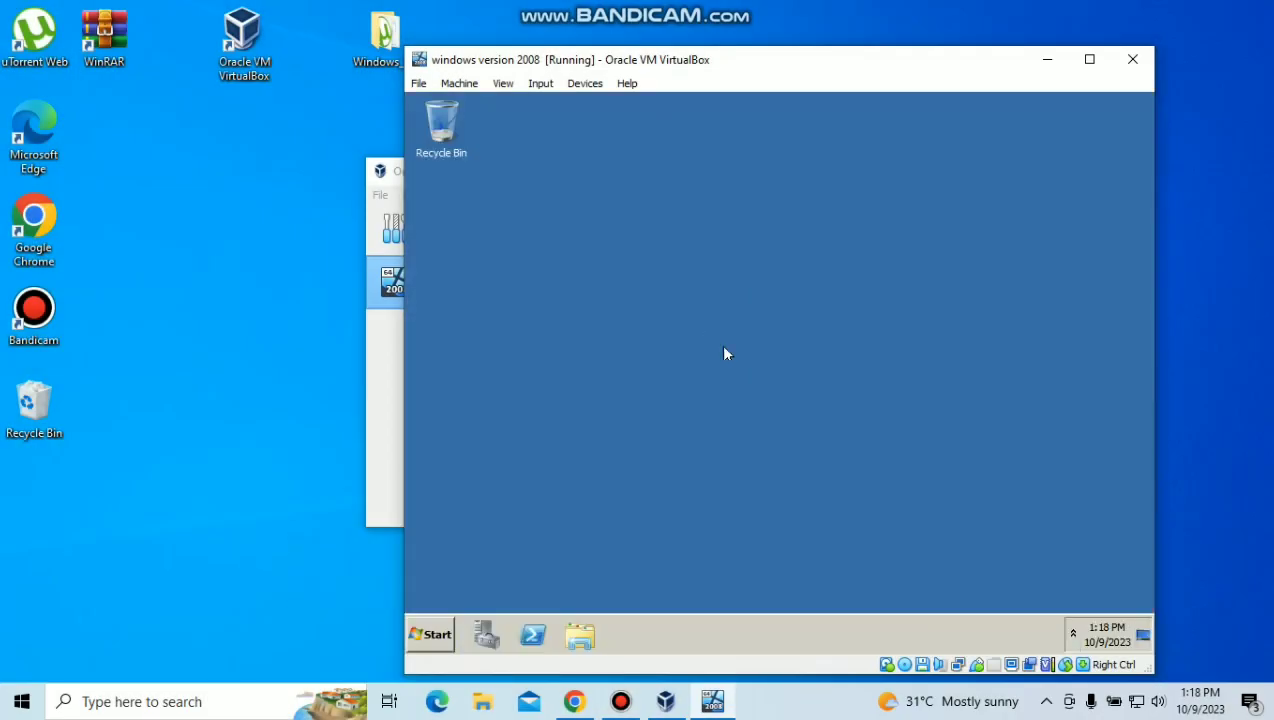
right_click(722, 344)
left_click(772, 376)
right_click(811, 331)
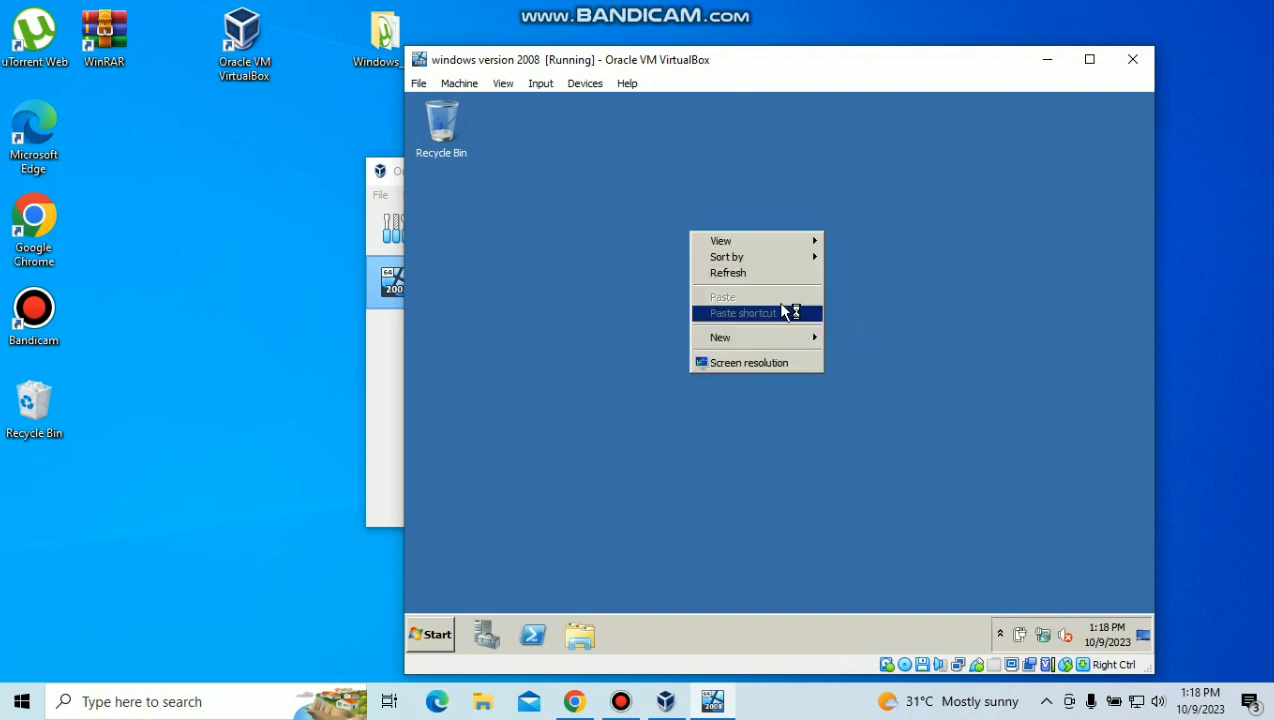
left_click(764, 275)
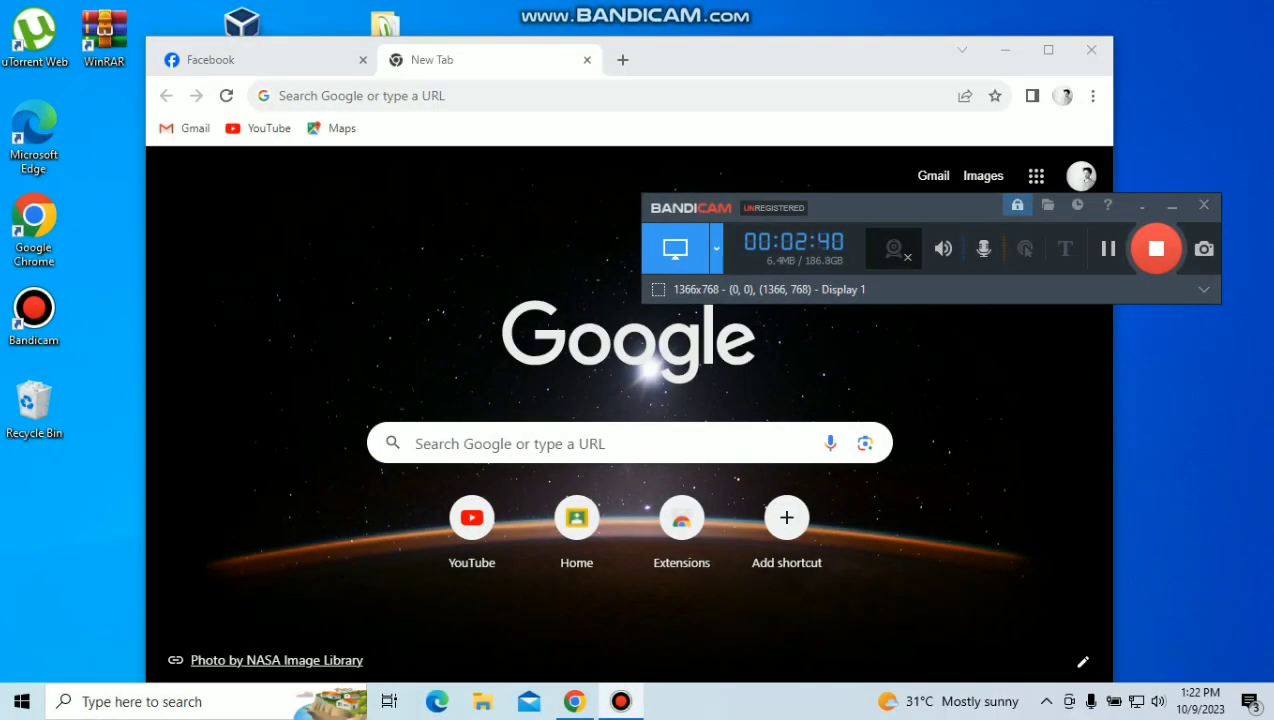
left_click(510, 443)
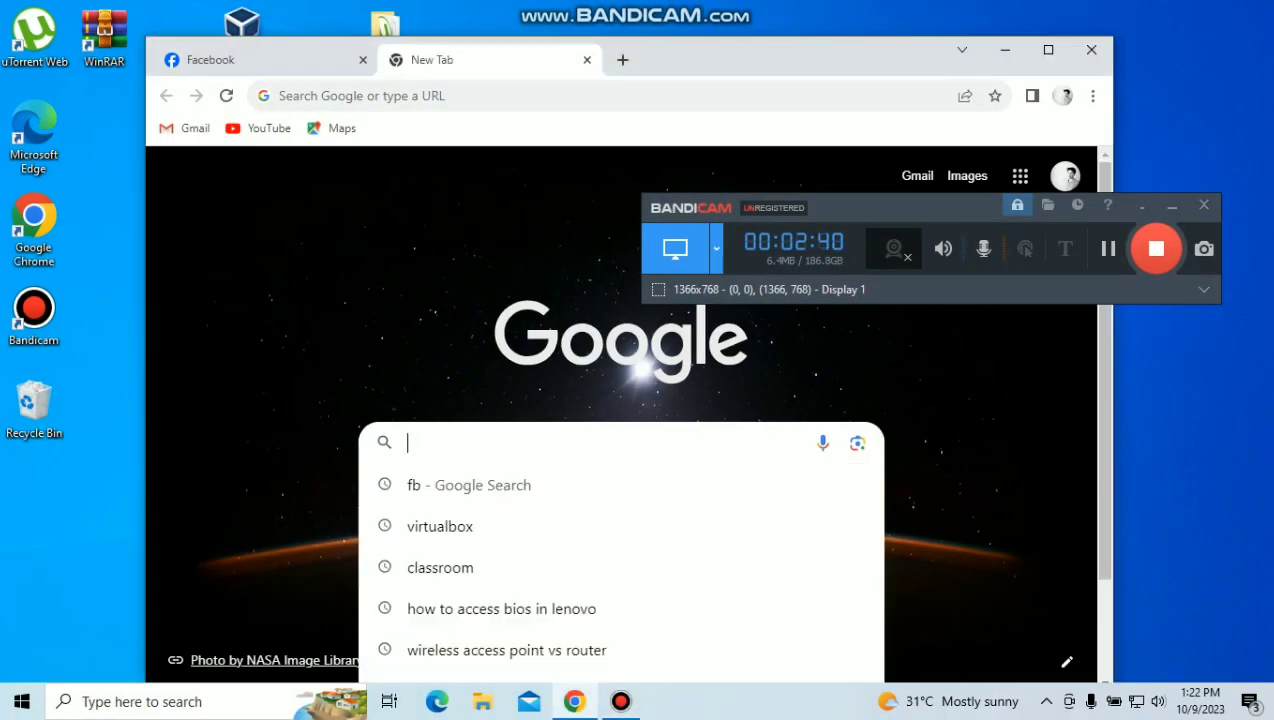
Step: Search Google for 'windows server 2008 r2.iso' and open the archive.org x64 ISO result
type("wind")
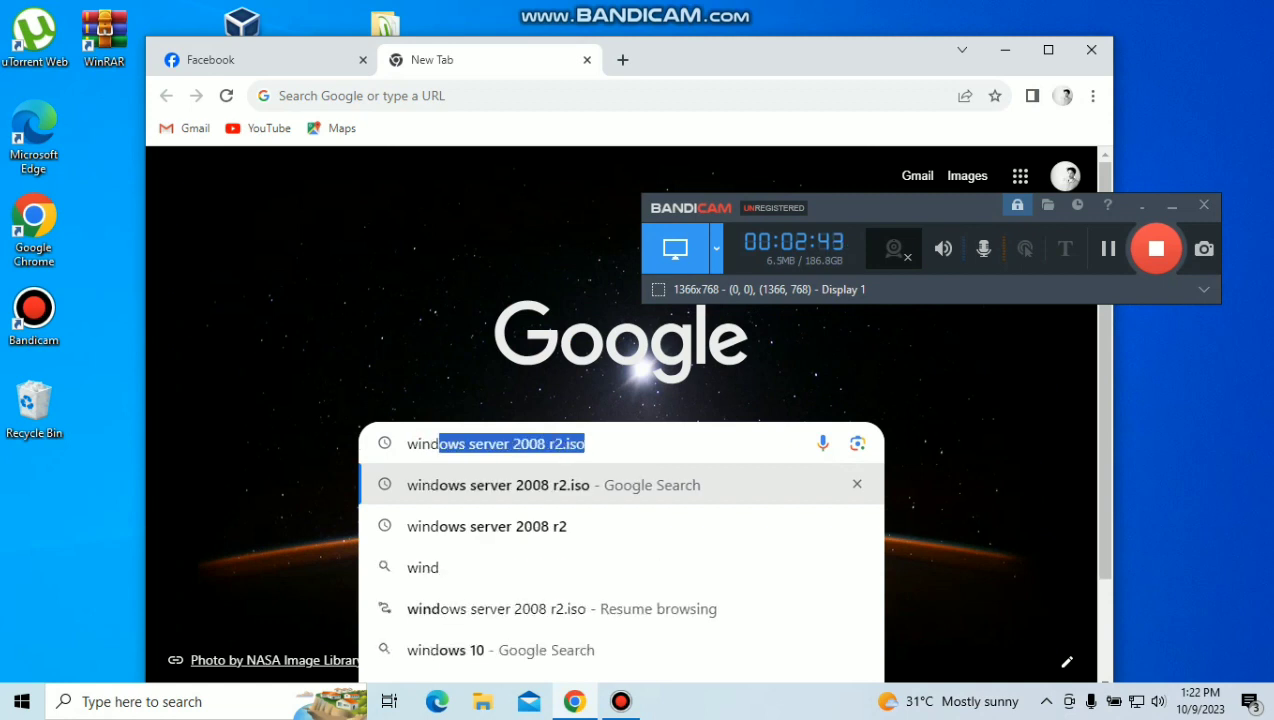
type("ows ser")
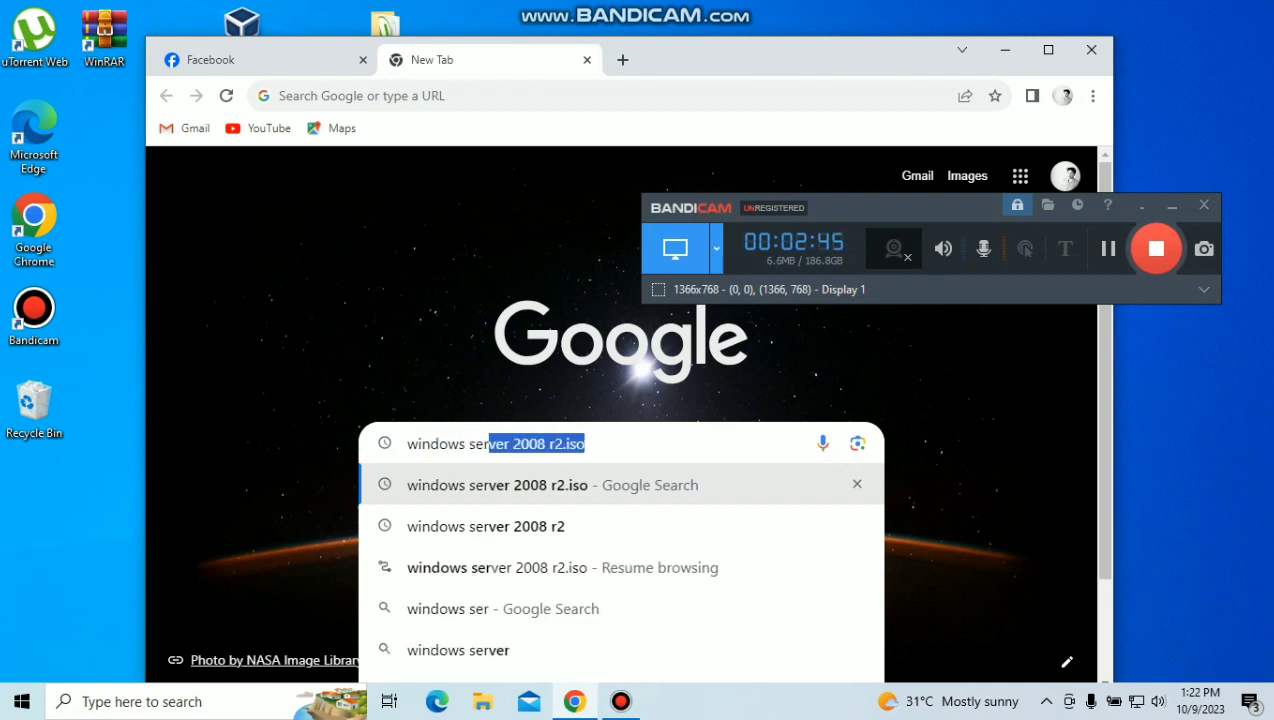
type("ver 2000")
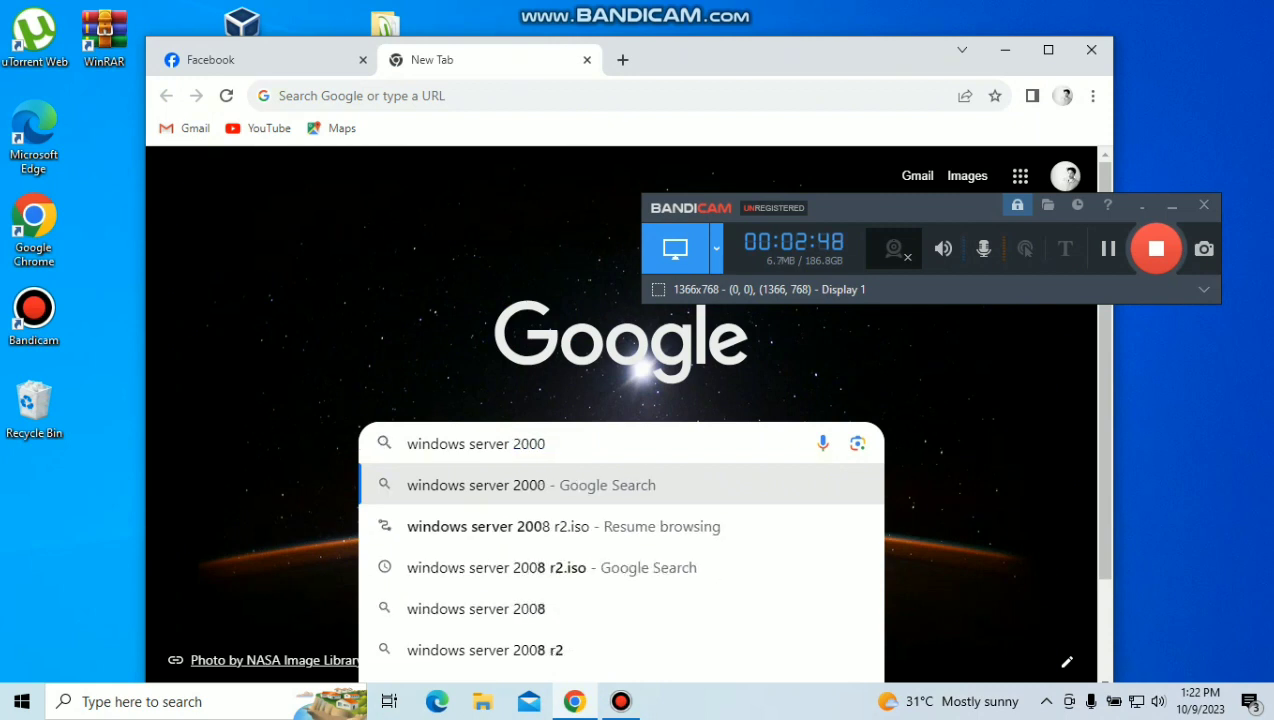
key("BackSpace")
type("8 ")
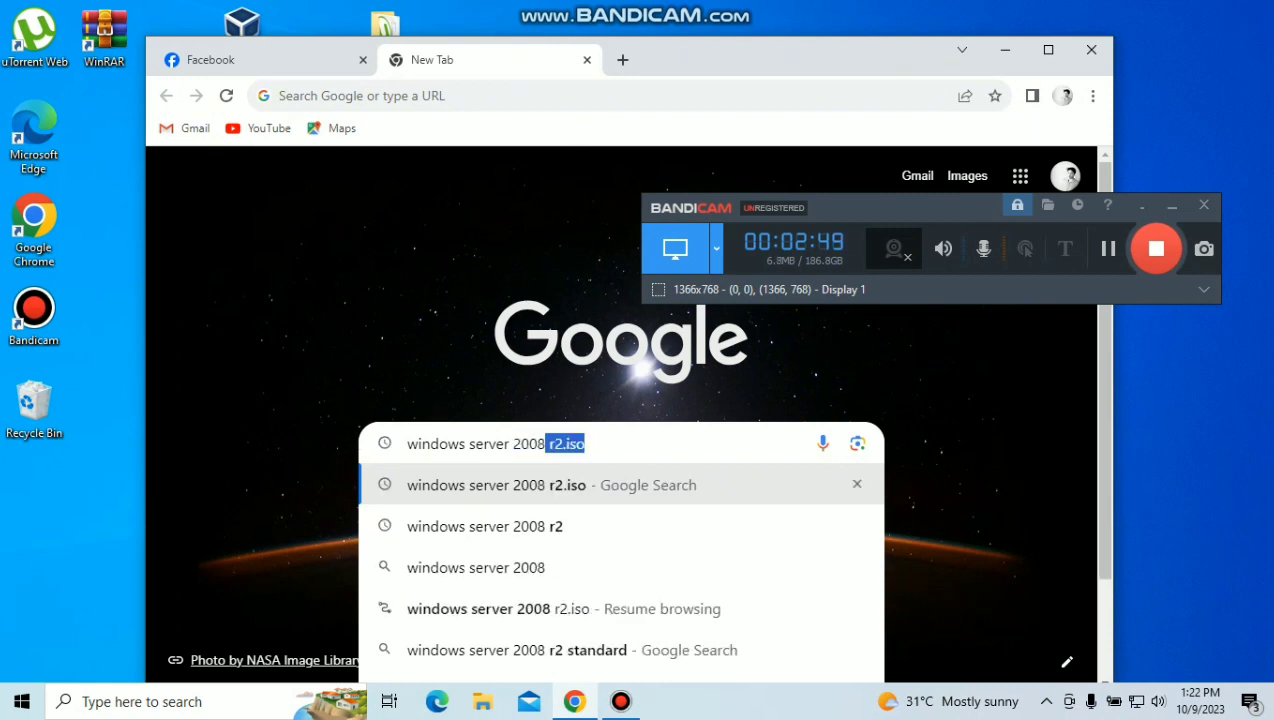
type("r2.iso")
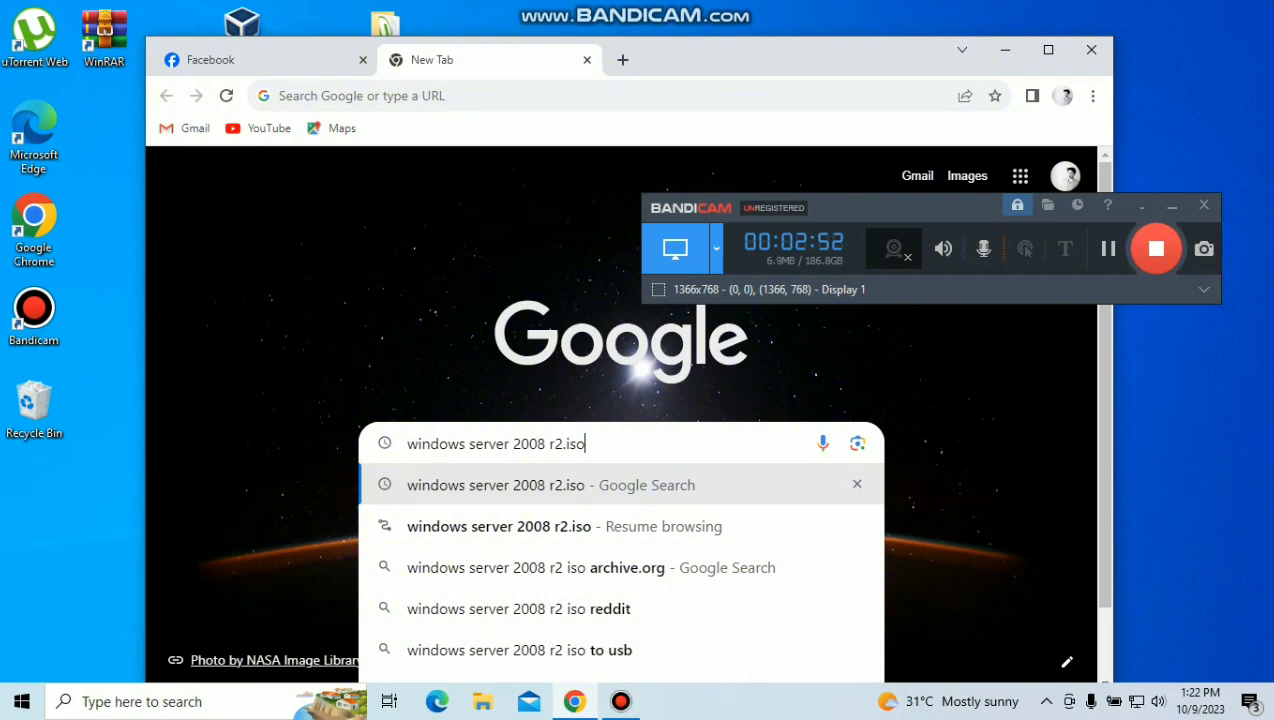
key("Return")
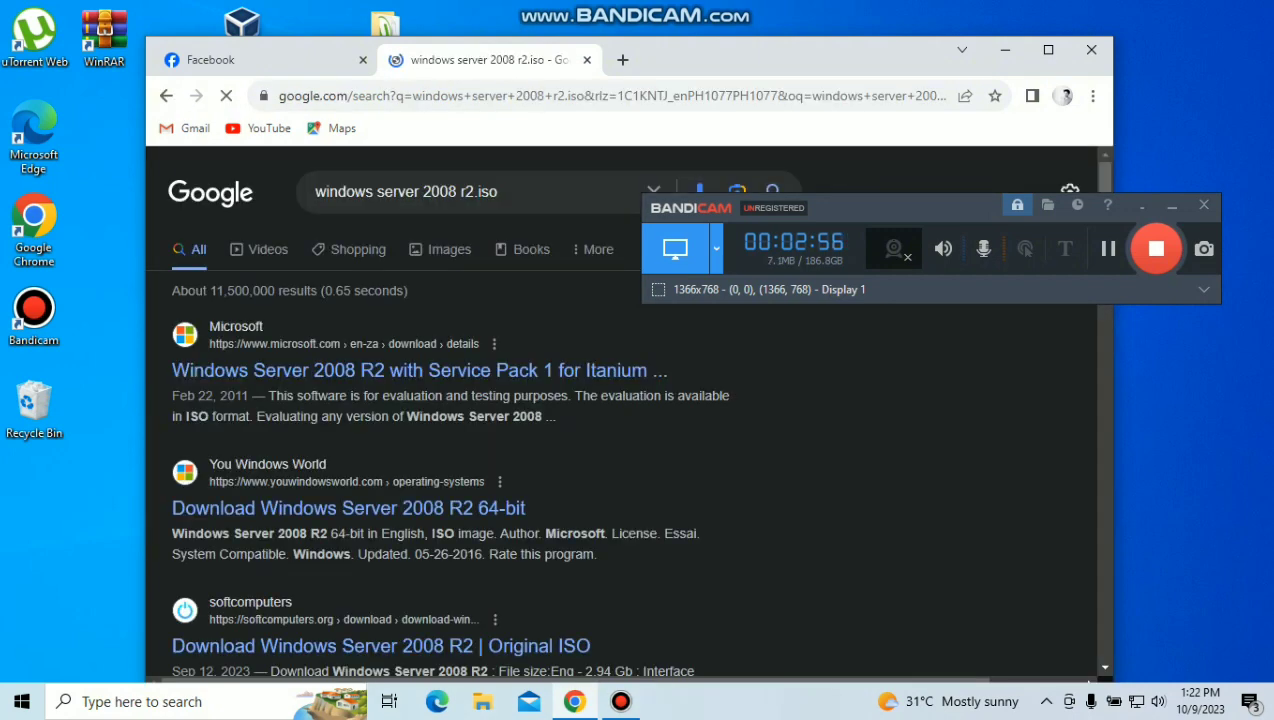
scroll(356, 501, "down", 3)
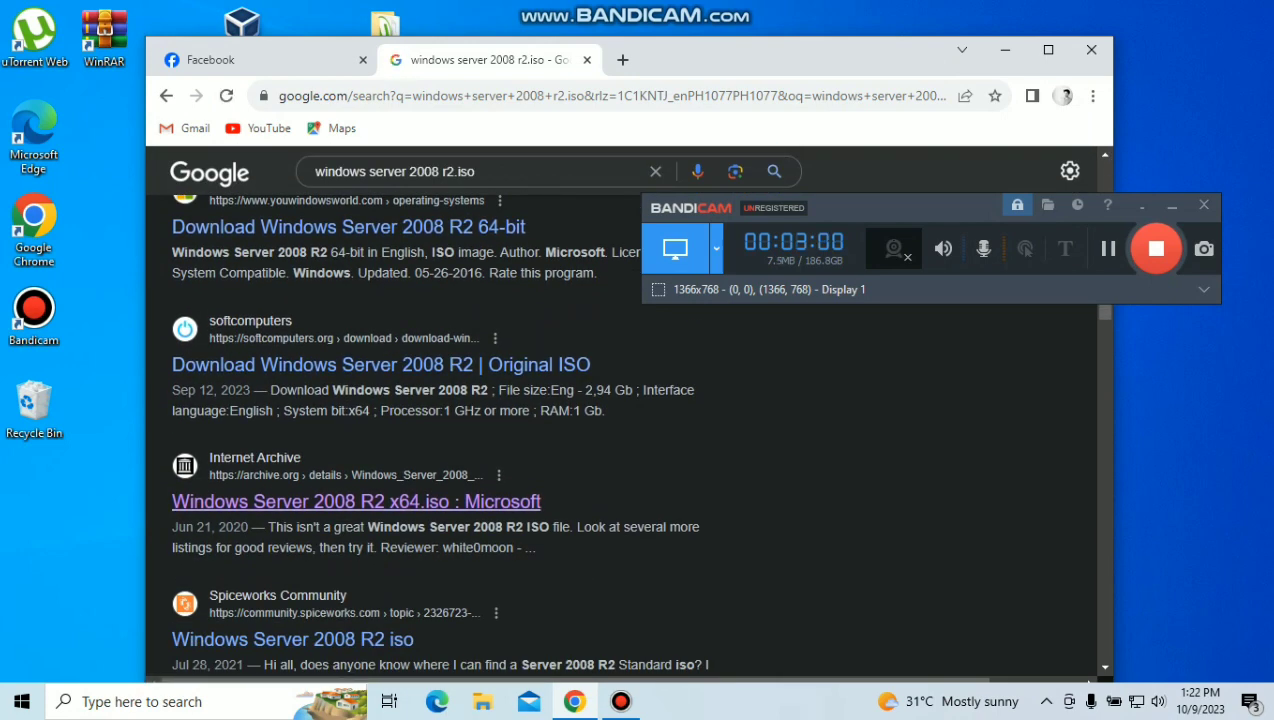
left_click(356, 501)
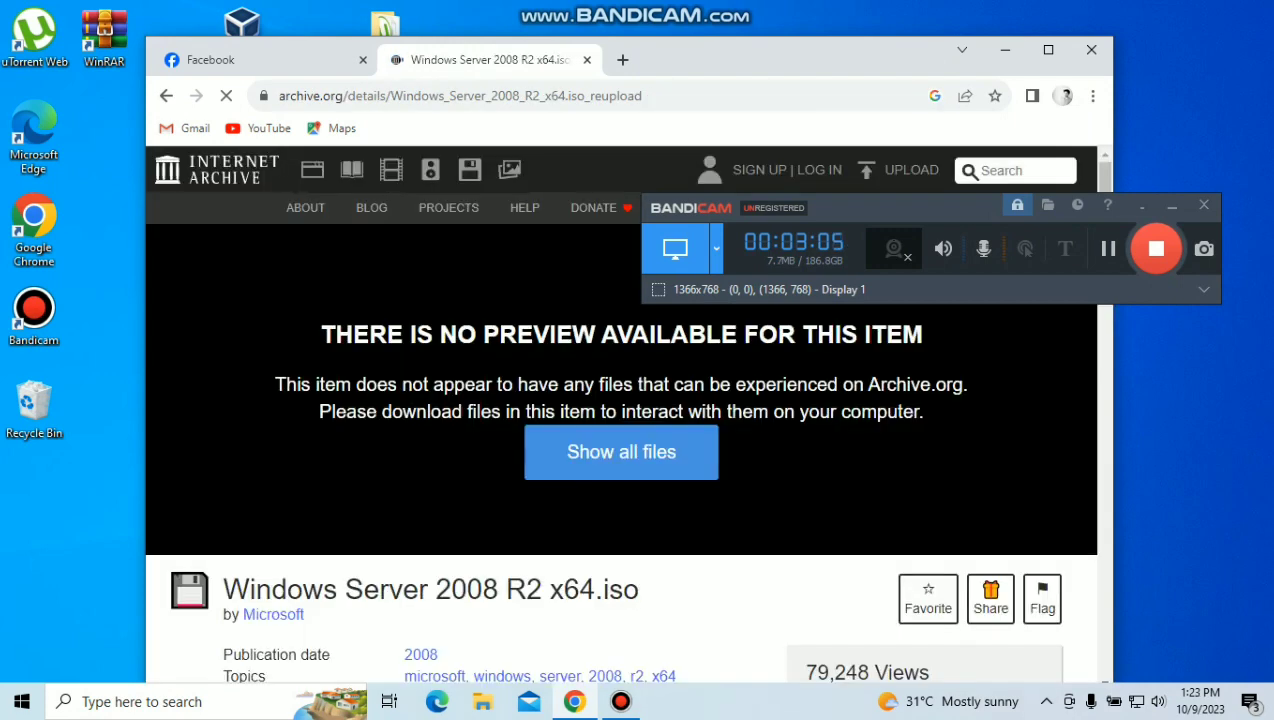
Step: Scroll through the Windows Server 2008 R2 x64.iso item page to review its download options
scroll(620, 410, "down", 10)
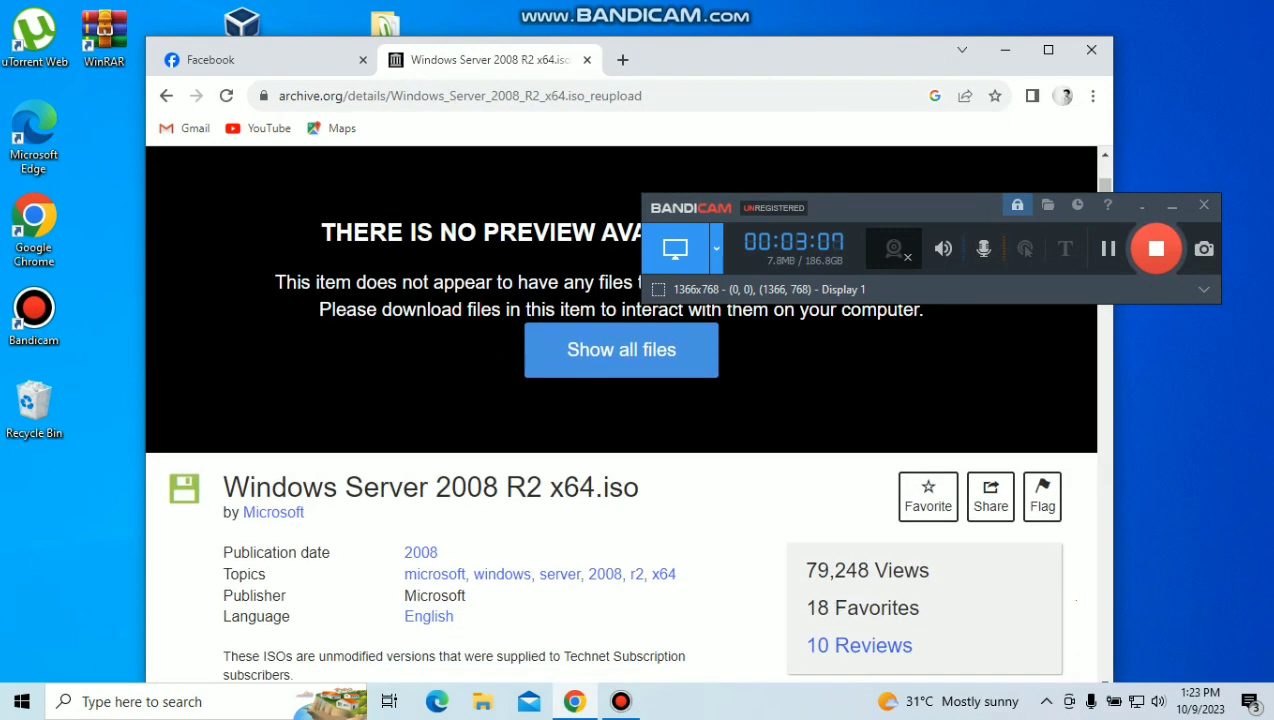
scroll(620, 410, "down", 3)
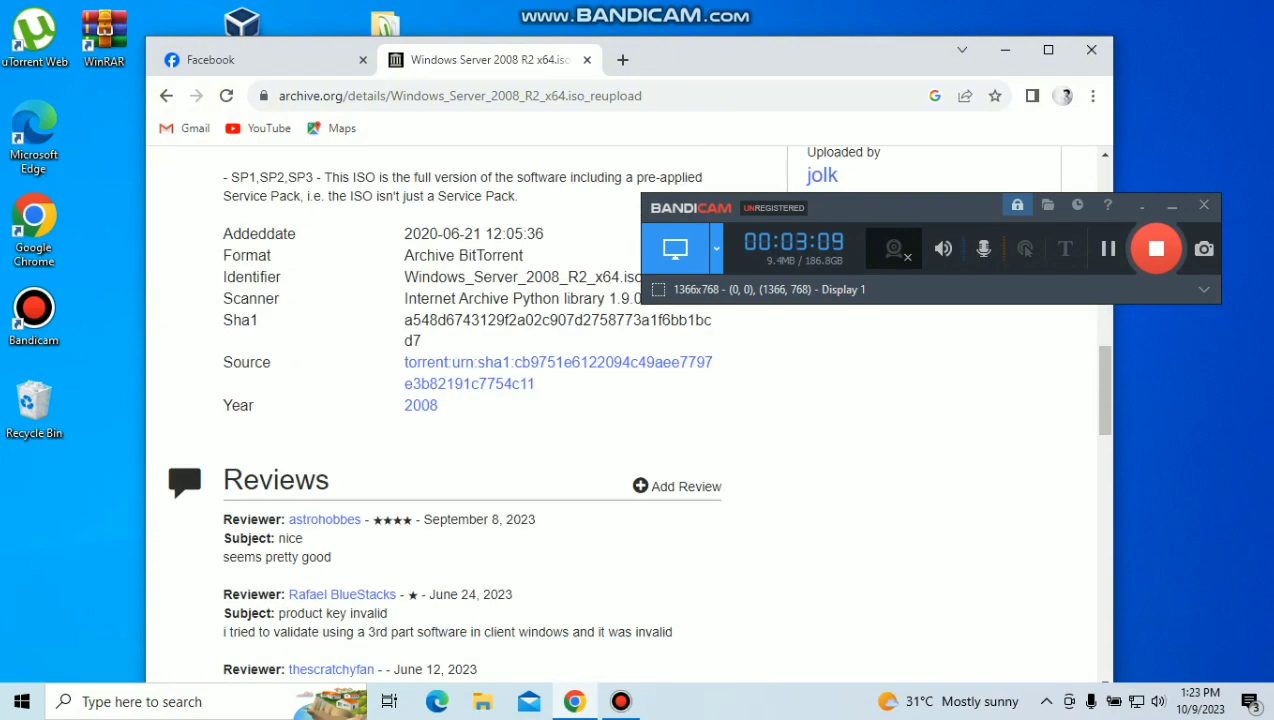
scroll(620, 410, "up", 12)
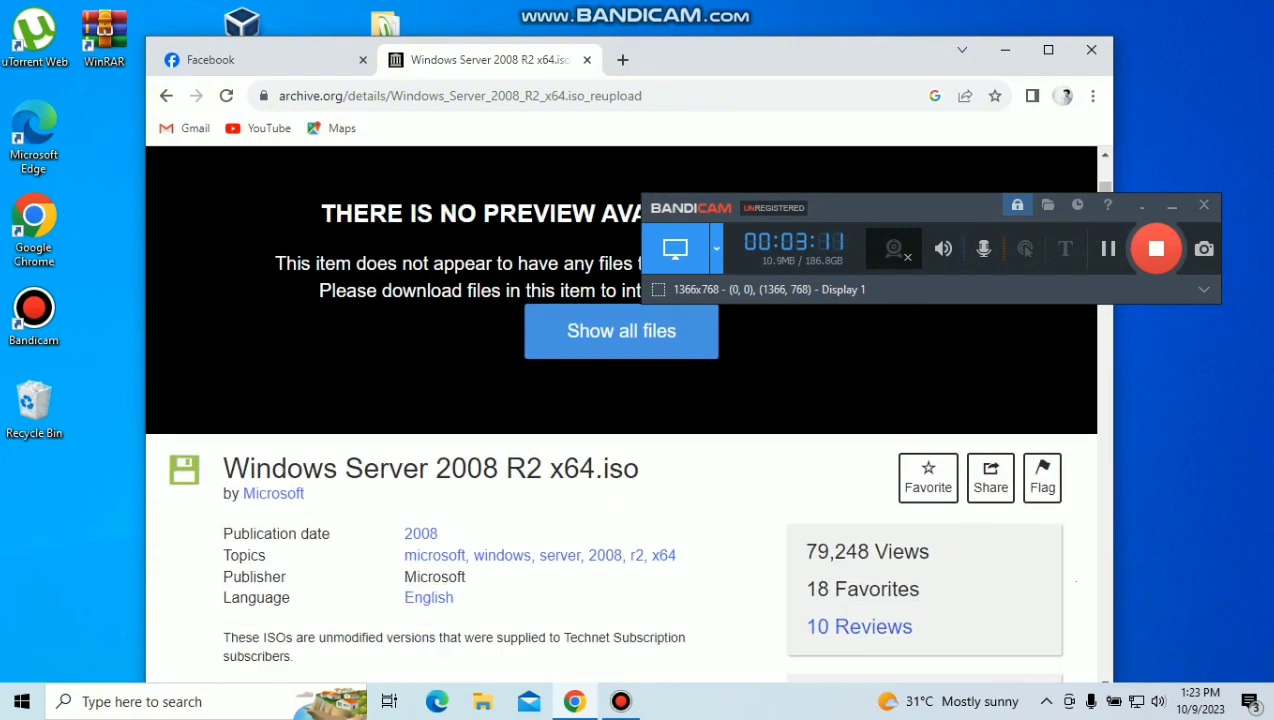
scroll(840, 488, "down", 1)
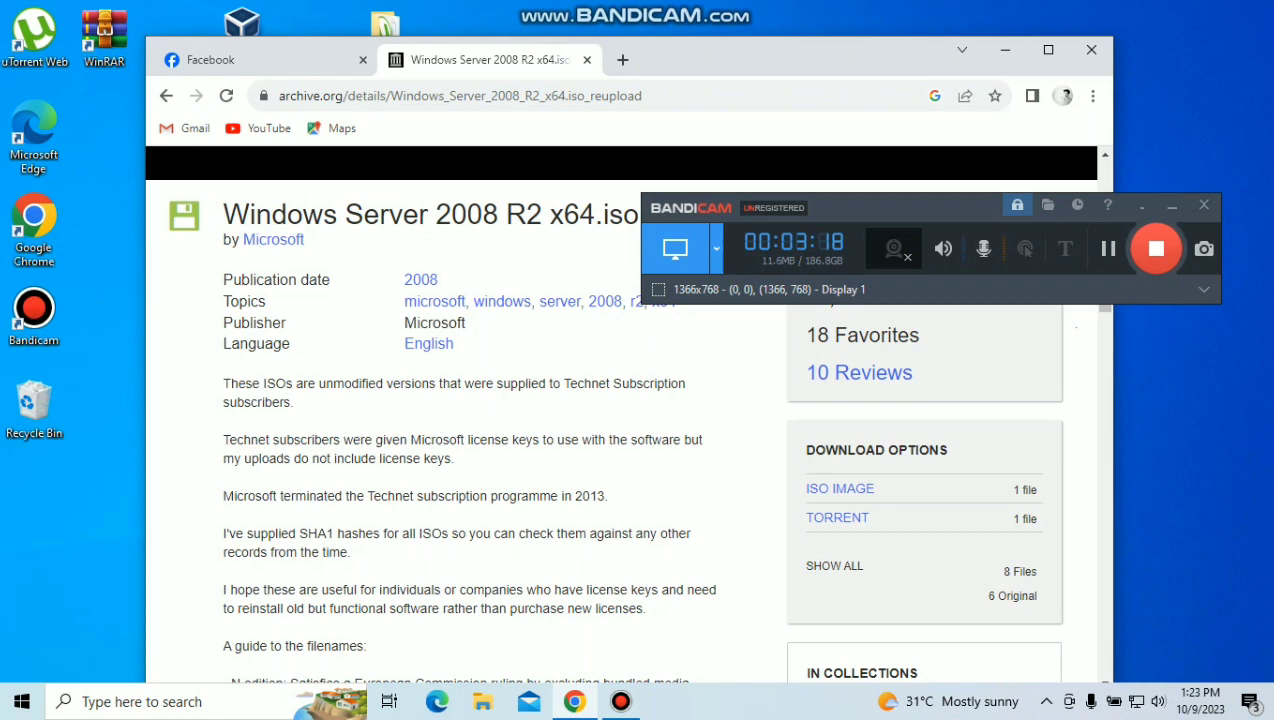
scroll(620, 420, "up", 4)
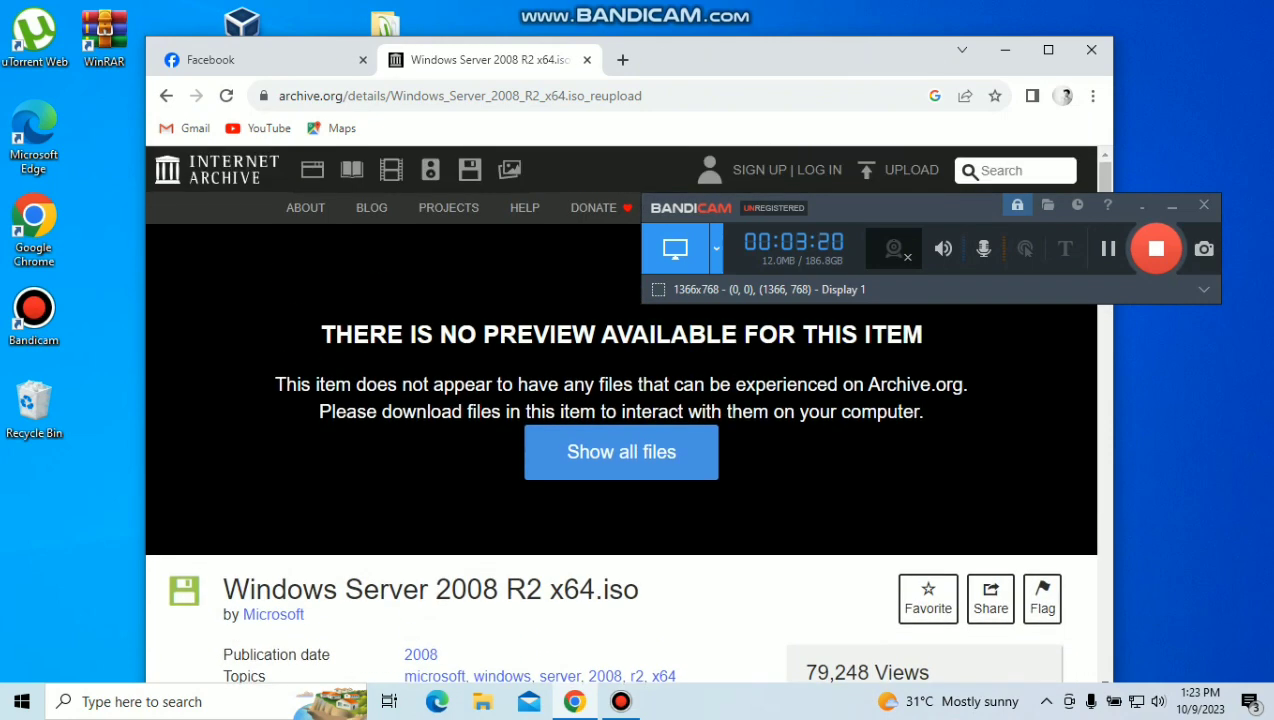
Step: Reposition the browser window and the Windows Server 2008 desktop folder, then select the item title
left_click_drag(770, 56, 727, 133)
left_click_drag(385, 28, 316, 40)
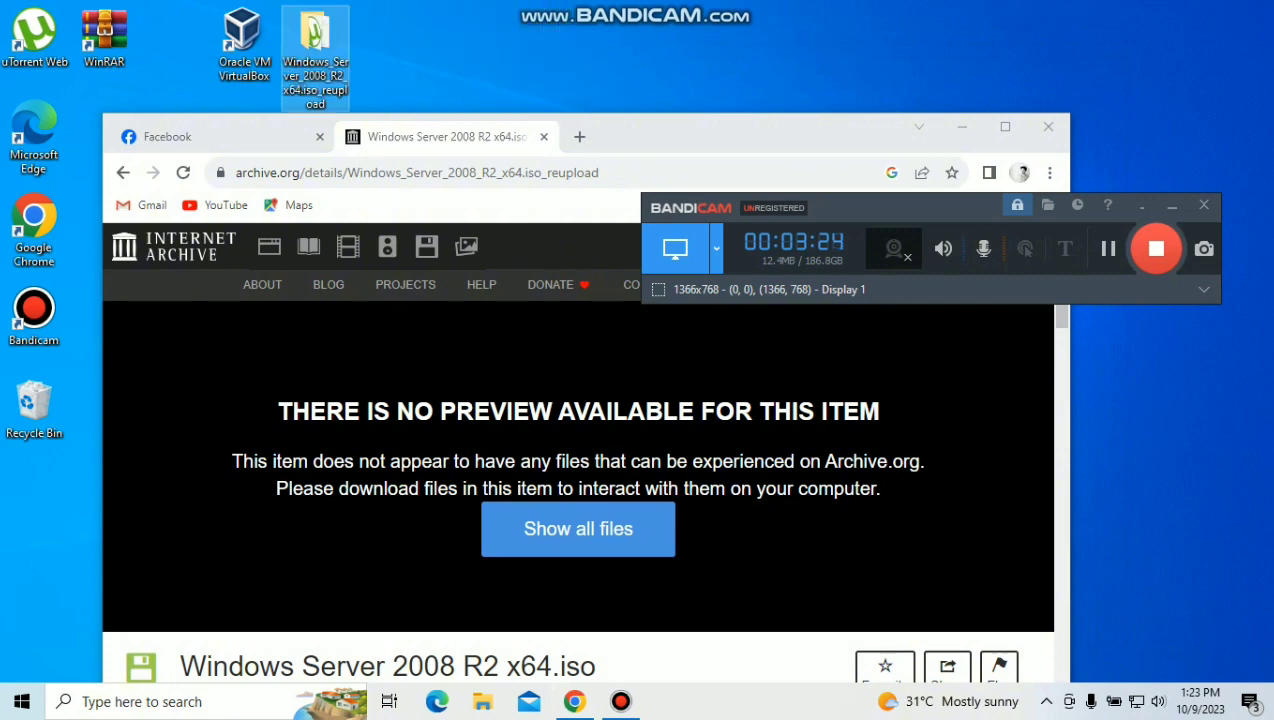
left_click_drag(714, 129, 712, 44)
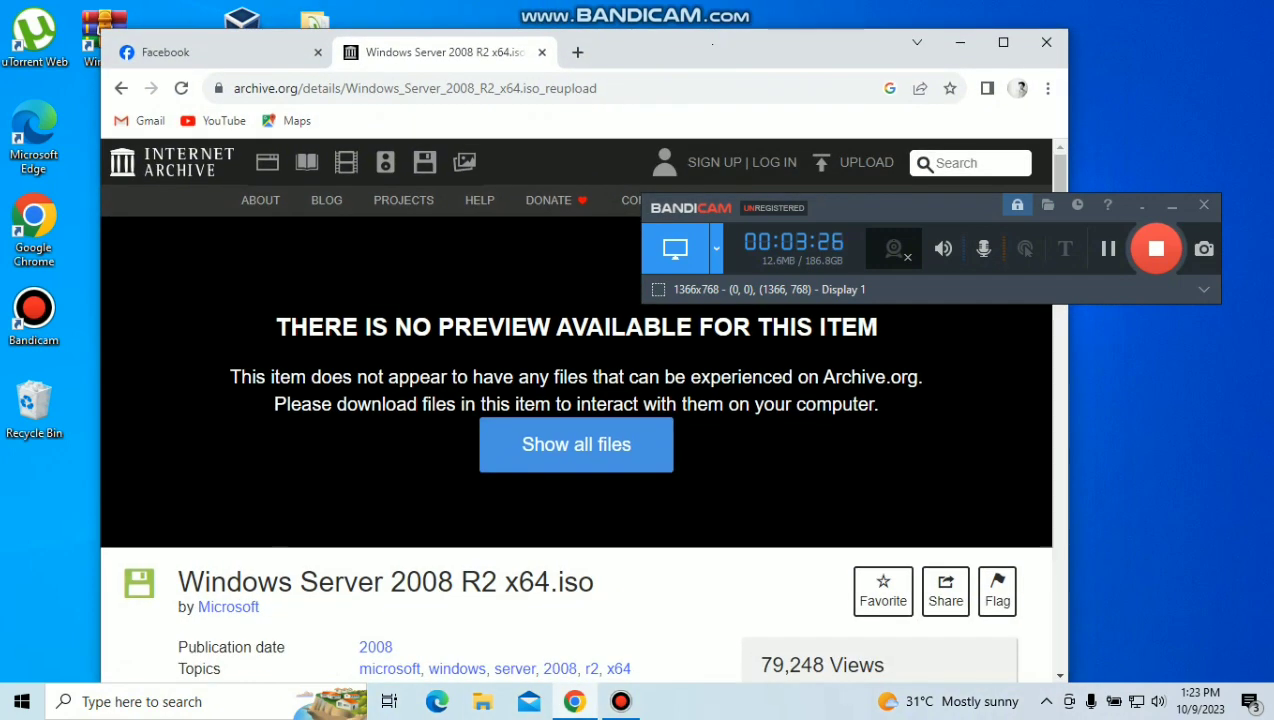
scroll(400, 450, "down", 2)
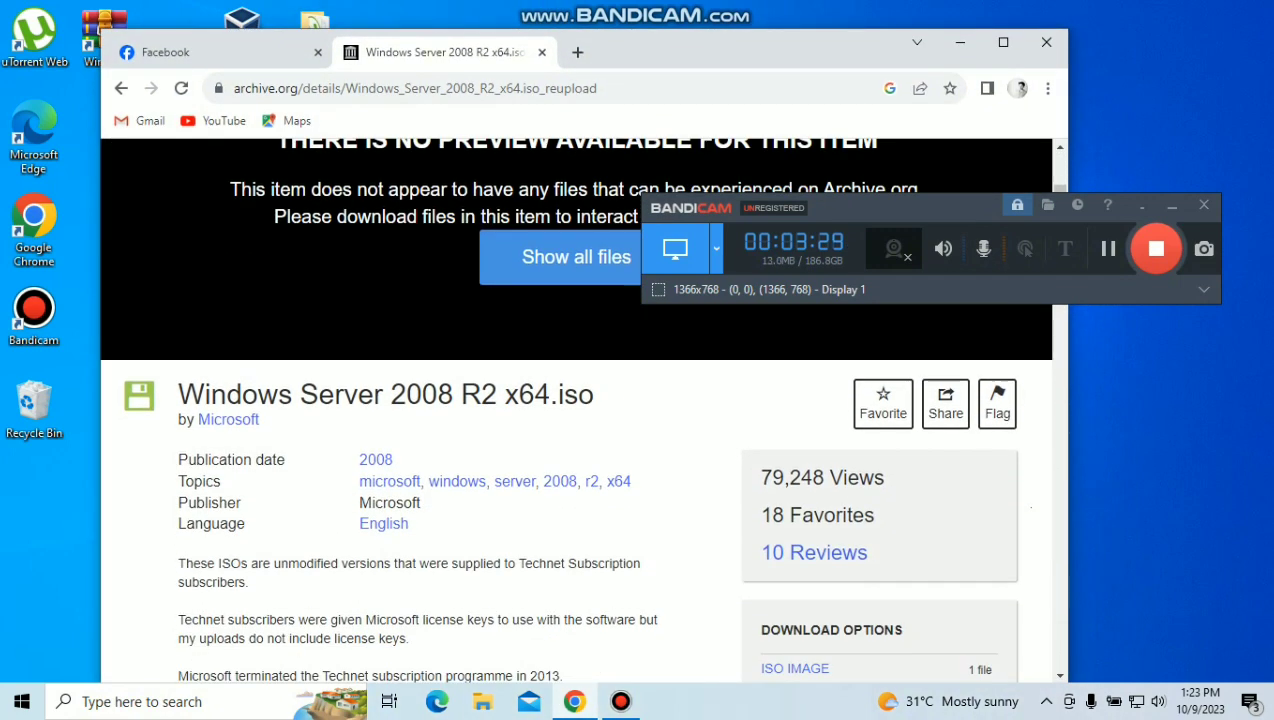
left_click_drag(178, 394, 594, 396)
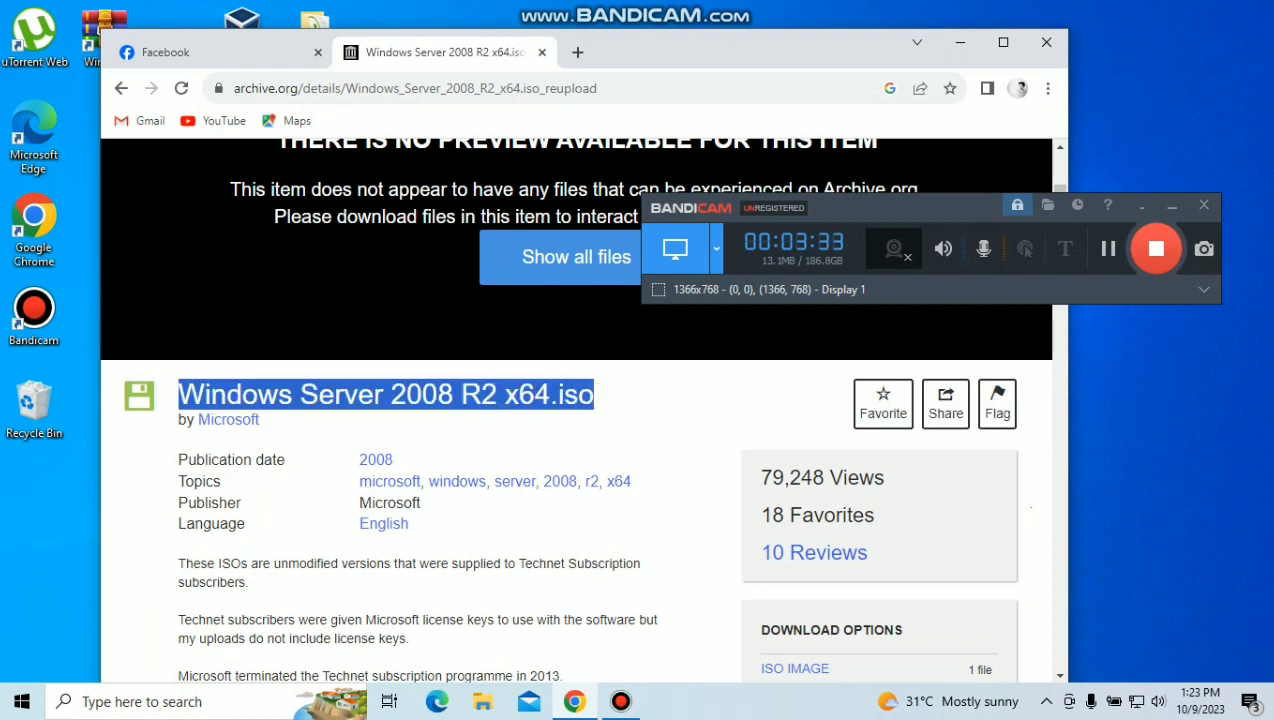